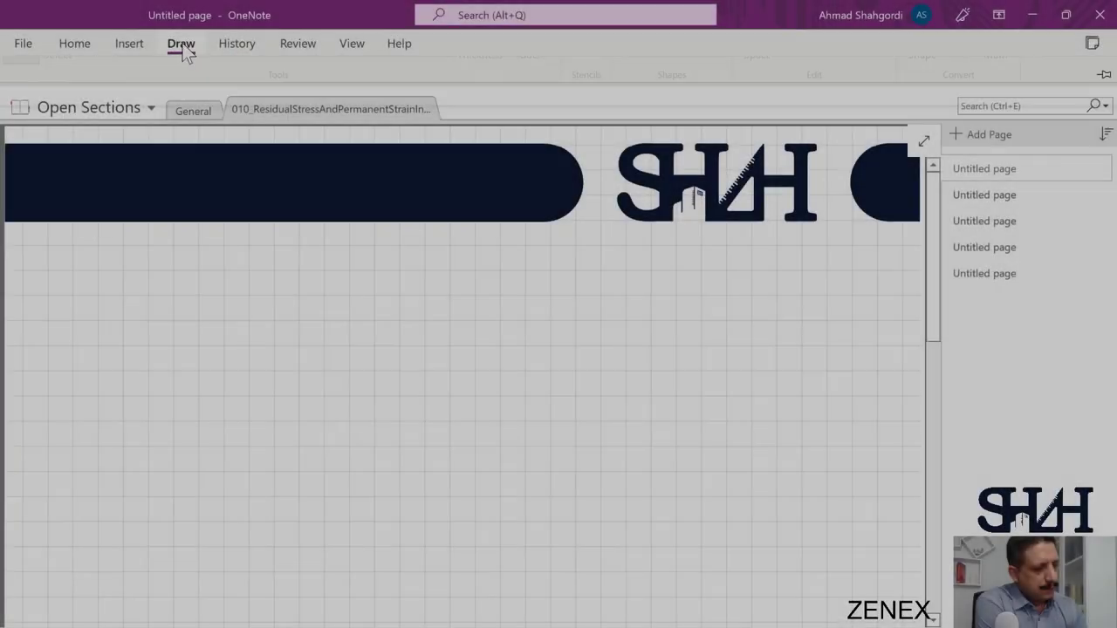
# Draw red stress-strain axes near the page's upper-left area, labelled σ on the vertical axis and ε on the horizontal axis.
pyautogui.click(180, 43)
pyautogui.moveTo(97, 248); pyautogui.dragTo(97, 344)
pyautogui.moveTo(248, 347); pyautogui.dragTo(97, 347)
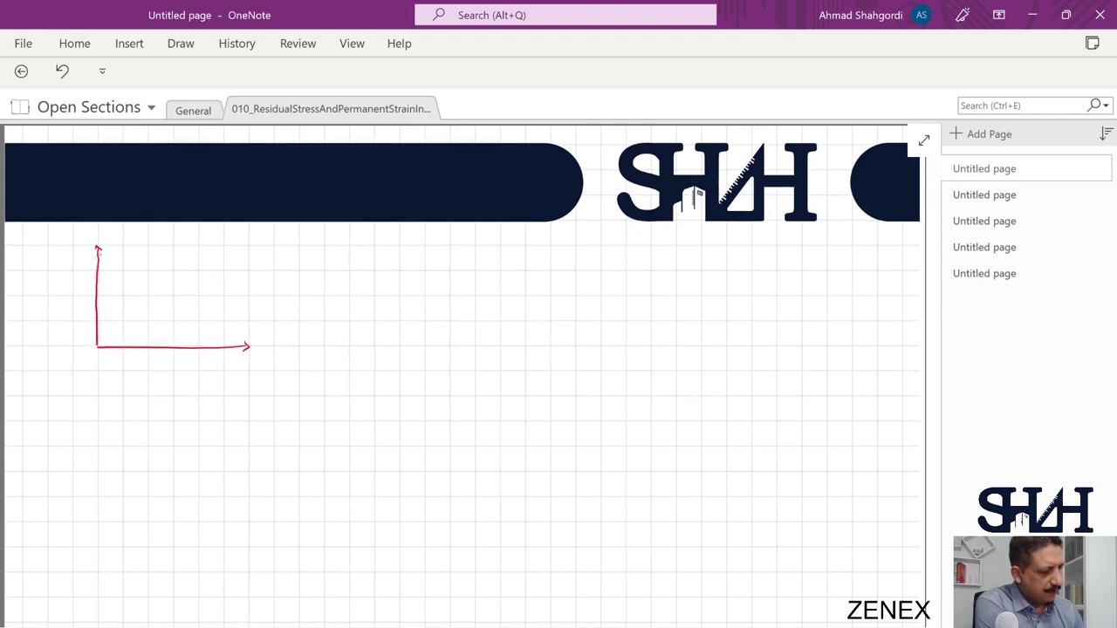
pyautogui.moveTo(83, 241); pyautogui.dragTo(75, 244)
pyautogui.moveTo(269, 347); pyautogui.dragTo(264, 354)
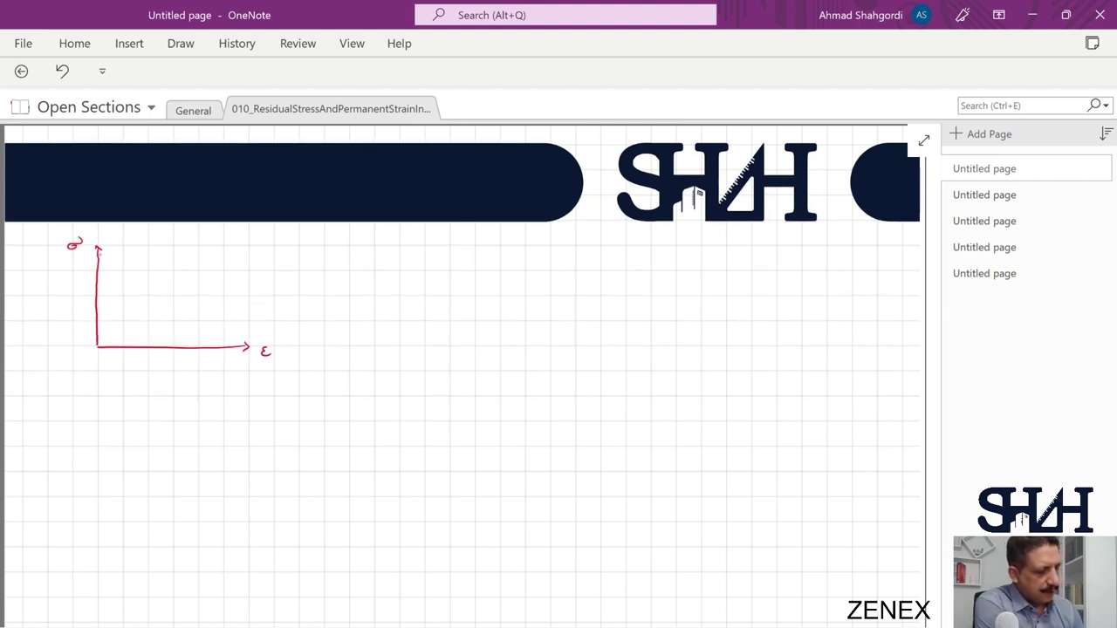
# Plot a black elastic-perfectly plastic curve on the σ-ε axes, marking 250 MPa and ε_y with dashed lines.
pyautogui.click(179, 43)
pyautogui.moveTo(75, 267); pyautogui.dragTo(72, 273)
pyautogui.moveTo(84, 267)
pyautogui.mouseDown()
pyautogui.moveTo(58, 285)
pyautogui.moveTo(122, 299)
pyautogui.mouseUp()
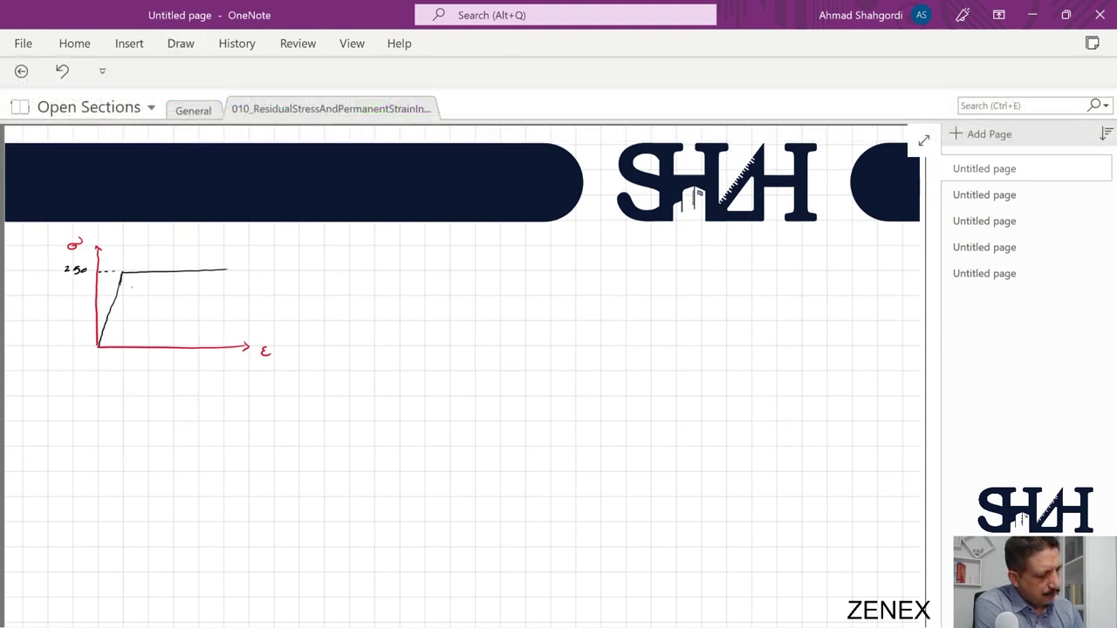
pyautogui.moveTo(122, 306); pyautogui.dragTo(122, 310)
pyautogui.moveTo(122, 318); pyautogui.dragTo(121, 323)
pyautogui.moveTo(122, 335); pyautogui.dragTo(122, 340)
pyautogui.moveTo(119, 358); pyautogui.dragTo(119, 364)
pyautogui.moveTo(118, 365); pyautogui.dragTo(119, 376)
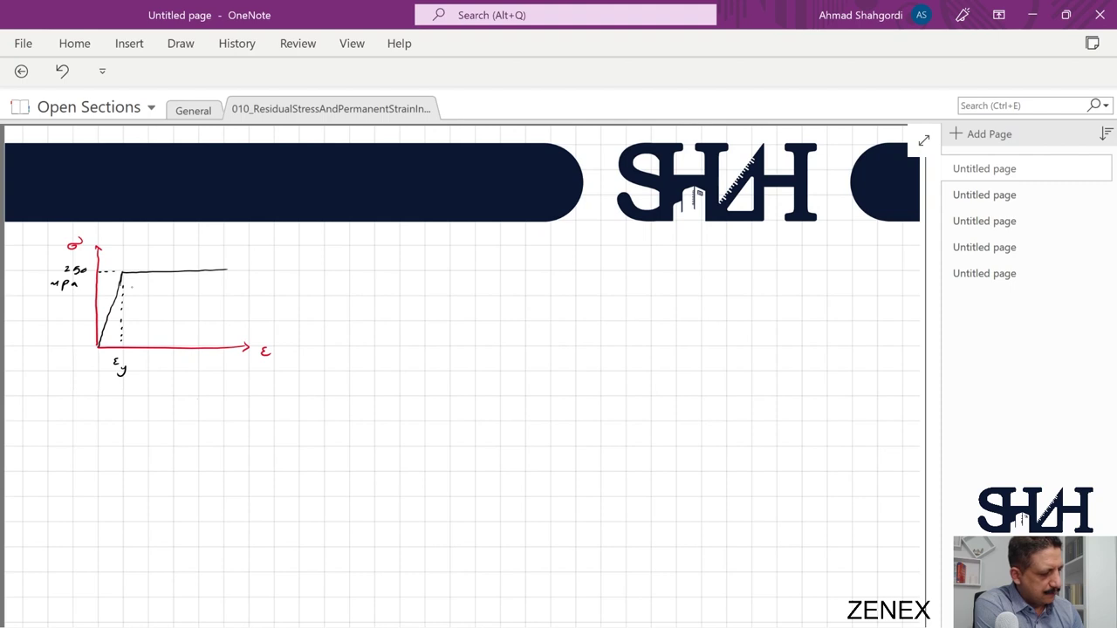
# Write E = 200 GPa beside the stress-strain graph and complete the yield strain as ε_y = 0.00125.
pyautogui.moveTo(24, 313)
pyautogui.mouseDown()
pyautogui.moveTo(16, 322)
pyautogui.moveTo(42, 322)
pyautogui.mouseUp()
pyautogui.moveTo(45, 321); pyautogui.dragTo(41, 341)
pyautogui.moveTo(47, 333); pyautogui.dragTo(49, 339)
pyautogui.moveTo(59, 334); pyautogui.dragTo(63, 340)
pyautogui.moveTo(132, 368); pyautogui.dragTo(139, 368)
pyautogui.moveTo(132, 372); pyautogui.dragTo(194, 372)
pyautogui.click(154, 370)
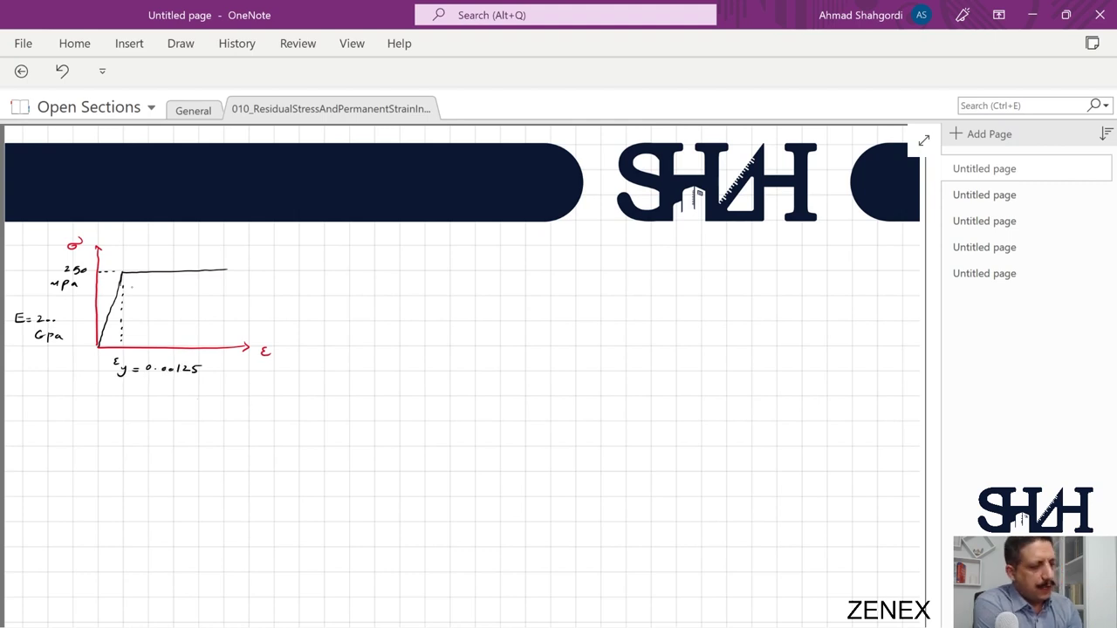
# Sketch a blue rectangular cross-section beside the stress-strain graph and dimension it 60 mm wide and 120 mm high.
pyautogui.click(181, 44)
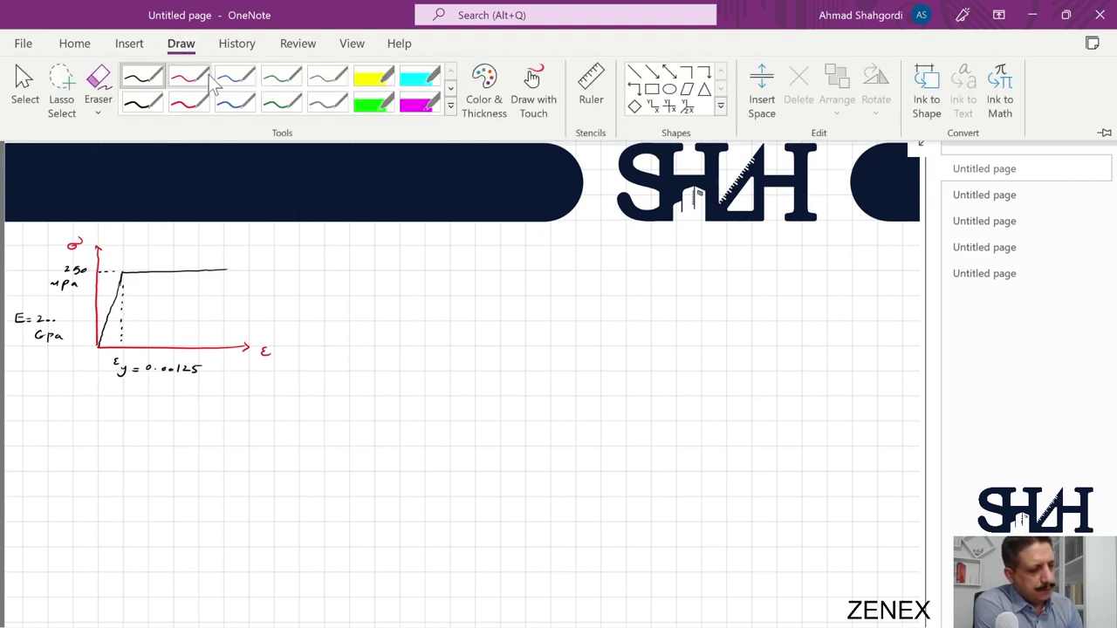
pyautogui.click(229, 79)
pyautogui.moveTo(398, 274); pyautogui.dragTo(402, 340)
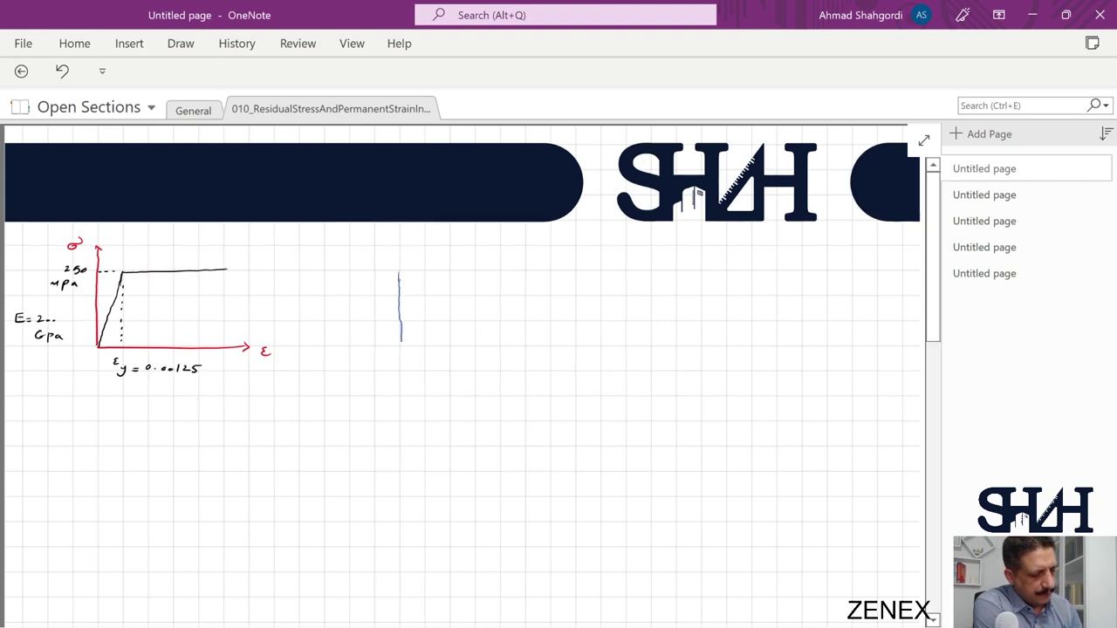
pyautogui.moveTo(398, 272); pyautogui.dragTo(400, 342)
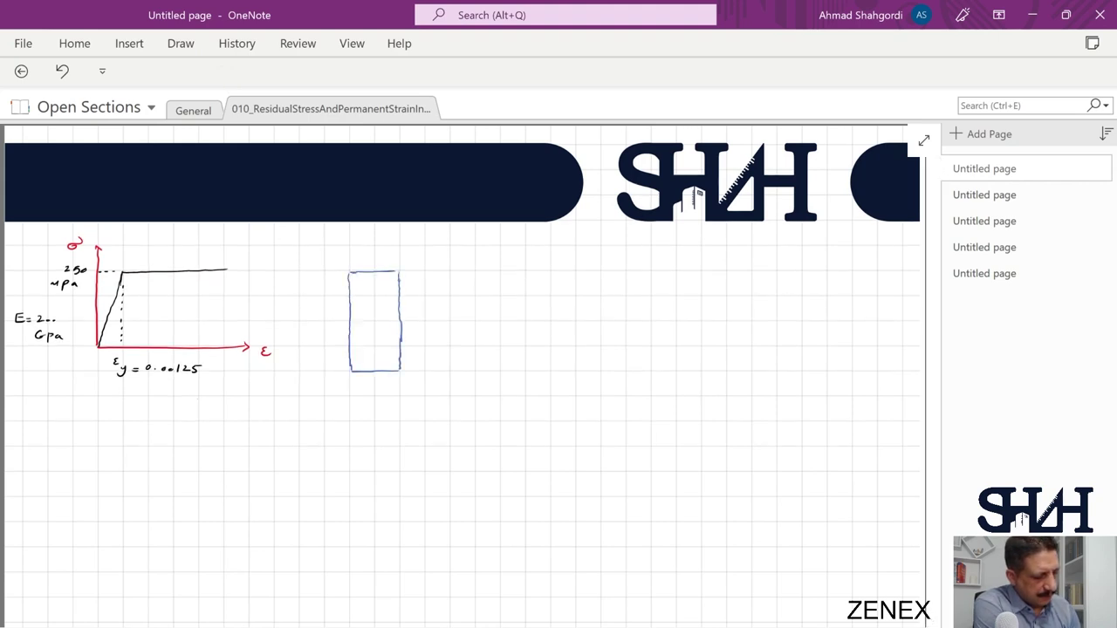
pyautogui.moveTo(394, 396)
pyautogui.mouseDown()
pyautogui.moveTo(354, 397)
pyautogui.moveTo(401, 416)
pyautogui.mouseUp()
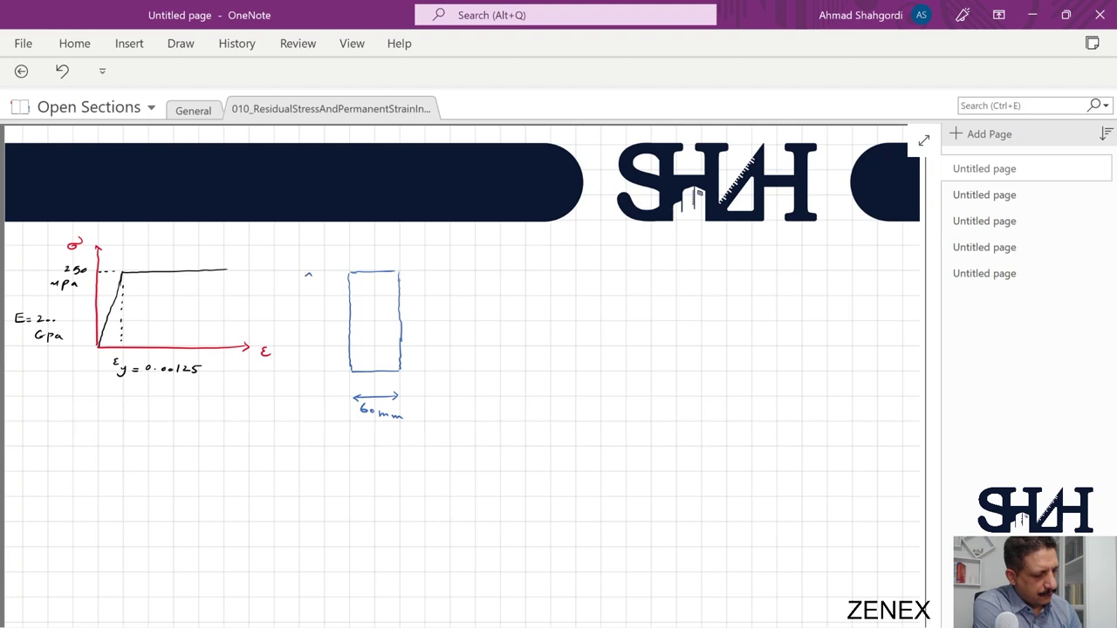
pyautogui.moveTo(308, 278); pyautogui.dragTo(309, 367)
pyautogui.moveTo(272, 314); pyautogui.dragTo(300, 330)
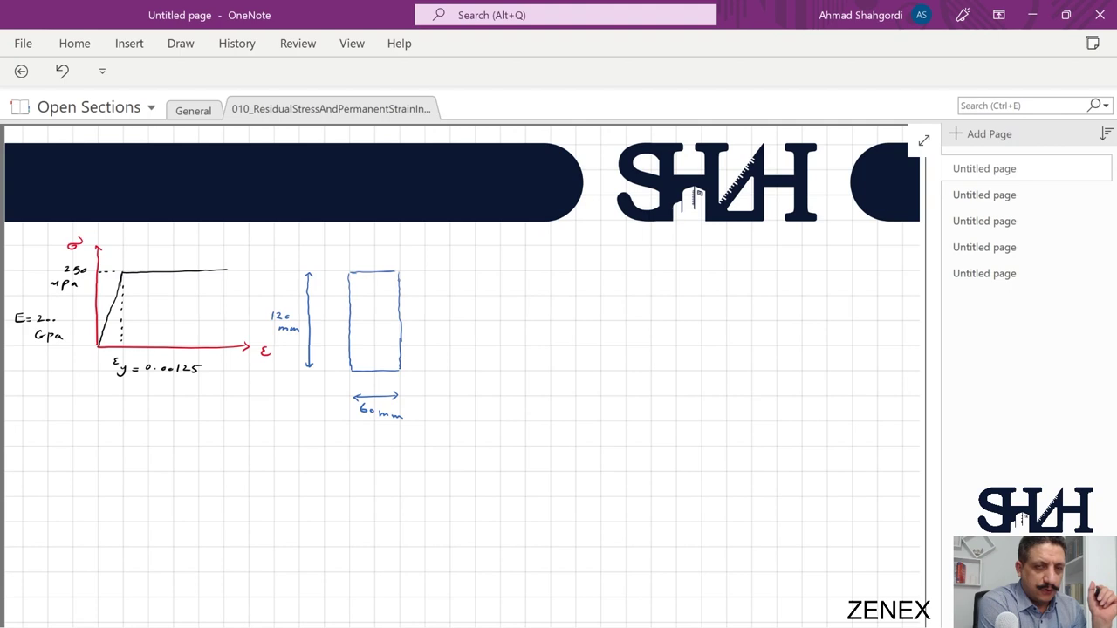
# Start the red equation W_el = below the graph and label the rectangle's dimensions b = and h = in red.
pyautogui.moveTo(76, 458); pyautogui.dragTo(98, 476)
pyautogui.moveTo(108, 466); pyautogui.dragTo(116, 466)
pyautogui.moveTo(107, 471); pyautogui.dragTo(140, 457)
pyautogui.moveTo(150, 453); pyautogui.dragTo(166, 456)
pyautogui.moveTo(336, 404); pyautogui.dragTo(340, 417)
pyautogui.moveTo(342, 411); pyautogui.dragTo(350, 411)
pyautogui.moveTo(249, 312)
pyautogui.mouseDown()
pyautogui.moveTo(254, 324)
pyautogui.moveTo(266, 316)
pyautogui.mouseUp()
pyautogui.moveTo(256, 321); pyautogui.dragTo(266, 321)
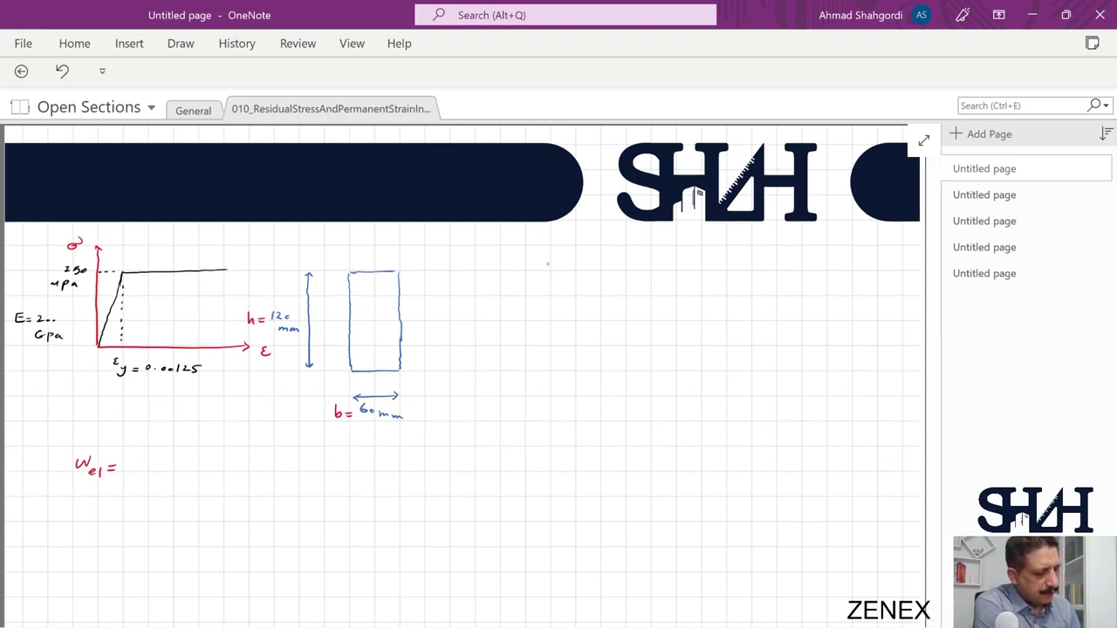
# Complete the elastic section modulus equation with bh²/6 = 144000 mm³.
pyautogui.moveTo(138, 451)
pyautogui.mouseDown()
pyautogui.moveTo(154, 464)
pyautogui.moveTo(163, 448)
pyautogui.mouseUp()
pyautogui.moveTo(136, 474)
pyautogui.mouseDown()
pyautogui.moveTo(162, 473)
pyautogui.moveTo(146, 491)
pyautogui.moveTo(176, 472)
pyautogui.mouseUp()
pyautogui.moveTo(169, 476); pyautogui.dragTo(176, 477)
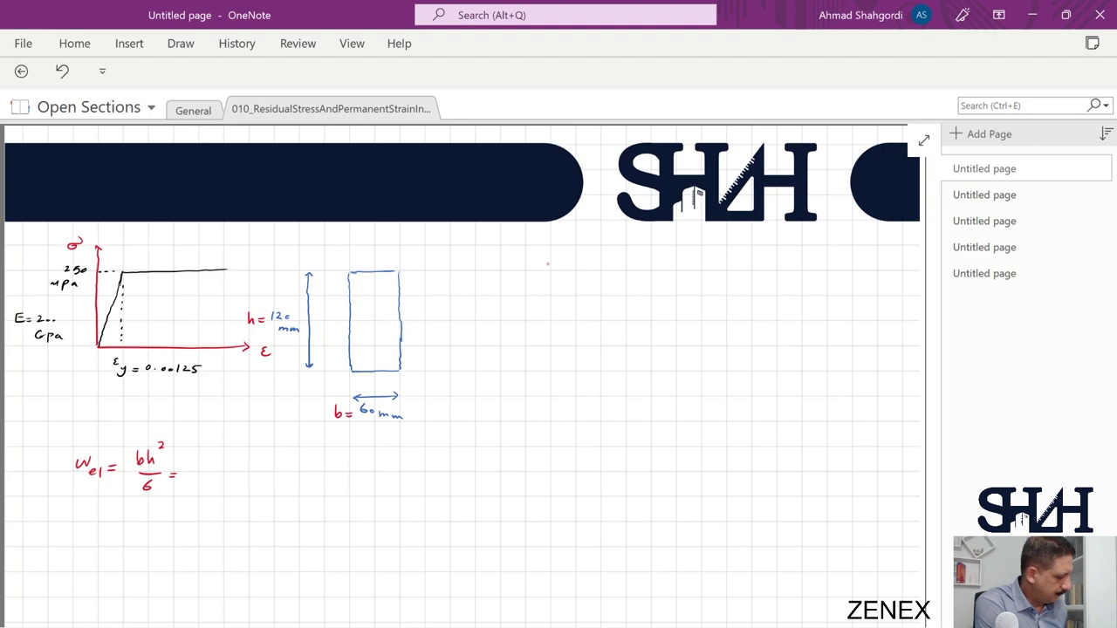
pyautogui.moveTo(195, 462); pyautogui.dragTo(222, 474)
pyautogui.moveTo(228, 466)
pyautogui.mouseDown()
pyautogui.moveTo(283, 471)
pyautogui.moveTo(281, 460)
pyautogui.mouseUp()
# Write the plastic section modulus W_pl = bh²/4 = 216000 mm³ in red below the elastic one.
pyautogui.moveTo(71, 504)
pyautogui.mouseDown()
pyautogui.moveTo(86, 505)
pyautogui.moveTo(85, 523)
pyautogui.mouseUp()
pyautogui.moveTo(94, 511)
pyautogui.mouseDown()
pyautogui.moveTo(95, 522)
pyautogui.moveTo(132, 519)
pyautogui.mouseUp()
pyautogui.moveTo(137, 506)
pyautogui.mouseDown()
pyautogui.moveTo(145, 518)
pyautogui.moveTo(156, 509)
pyautogui.mouseUp()
pyautogui.moveTo(128, 525)
pyautogui.mouseDown()
pyautogui.moveTo(153, 525)
pyautogui.moveTo(143, 538)
pyautogui.mouseUp()
pyautogui.moveTo(169, 521); pyautogui.dragTo(175, 521)
pyautogui.moveTo(169, 525); pyautogui.dragTo(176, 525)
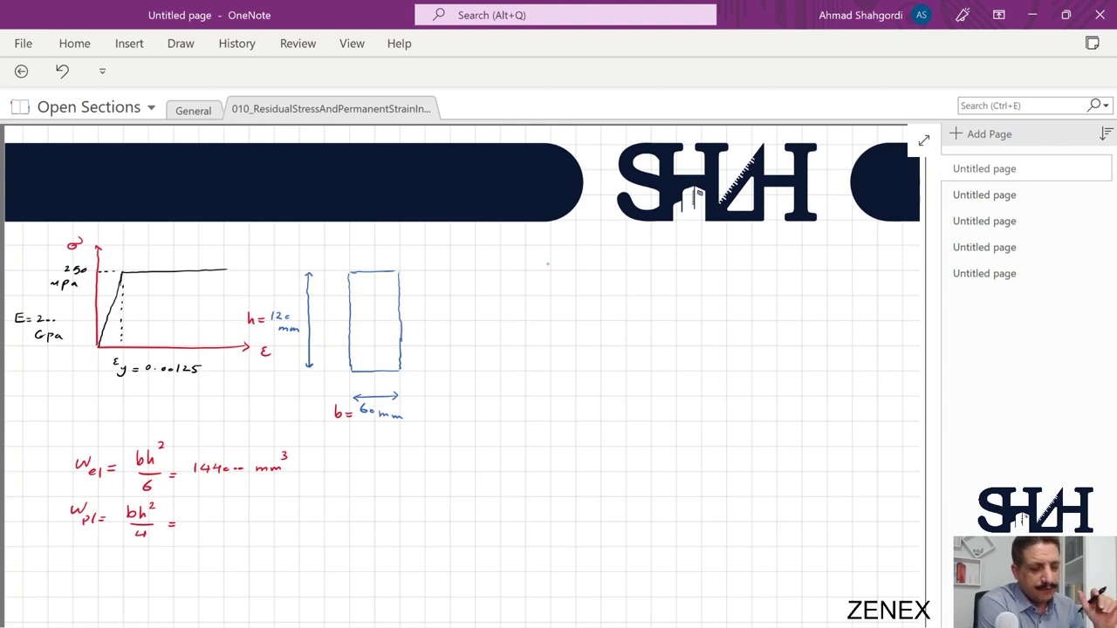
pyautogui.moveTo(189, 514); pyautogui.dragTo(199, 522)
pyautogui.moveTo(210, 513)
pyautogui.mouseDown()
pyautogui.moveTo(204, 520)
pyautogui.moveTo(228, 518)
pyautogui.mouseUp()
pyautogui.moveTo(237, 517); pyautogui.dragTo(277, 522)
pyautogui.moveTo(282, 508); pyautogui.dragTo(282, 515)
# Write the elastic moment M_el = σ_y · W_el = 36 kN·m in black beside the elastic section modulus.
pyautogui.click(181, 43)
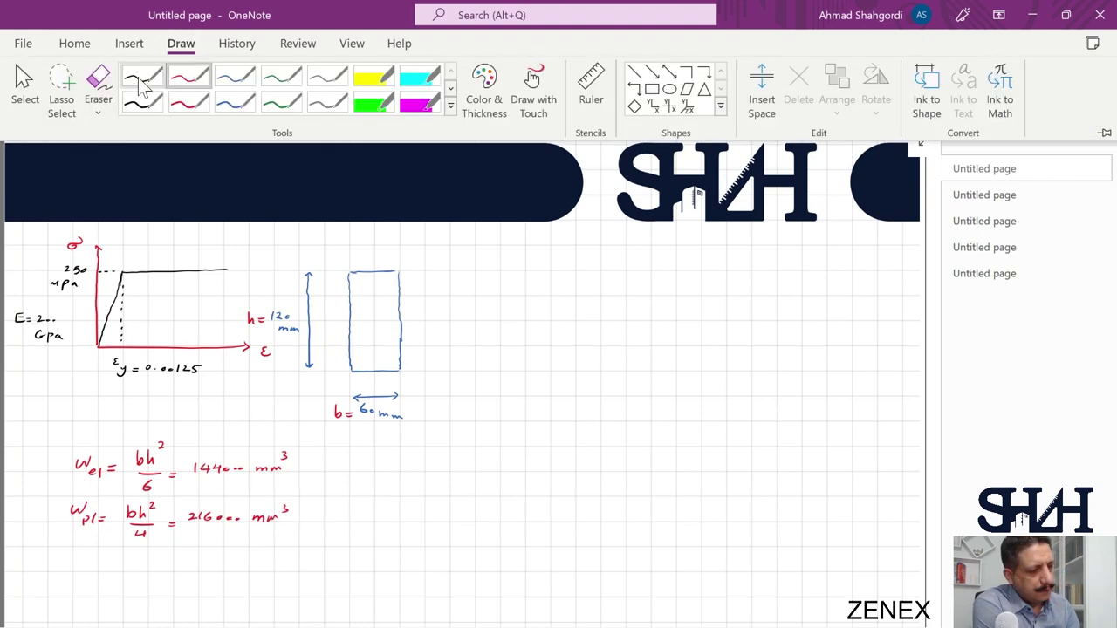
pyautogui.click(140, 83)
pyautogui.moveTo(372, 461)
pyautogui.mouseDown()
pyautogui.moveTo(372, 474)
pyautogui.moveTo(386, 473)
pyautogui.mouseUp()
pyautogui.moveTo(382, 477); pyautogui.dragTo(394, 482)
pyautogui.moveTo(404, 469); pyautogui.dragTo(410, 469)
pyautogui.moveTo(404, 474)
pyautogui.mouseDown()
pyautogui.moveTo(441, 462)
pyautogui.moveTo(441, 482)
pyautogui.moveTo(482, 465)
pyautogui.moveTo(483, 479)
pyautogui.moveTo(501, 482)
pyautogui.mouseUp()
pyautogui.click(452, 472)
pyautogui.moveTo(513, 469); pyautogui.dragTo(520, 469)
pyautogui.moveTo(513, 474); pyautogui.dragTo(520, 474)
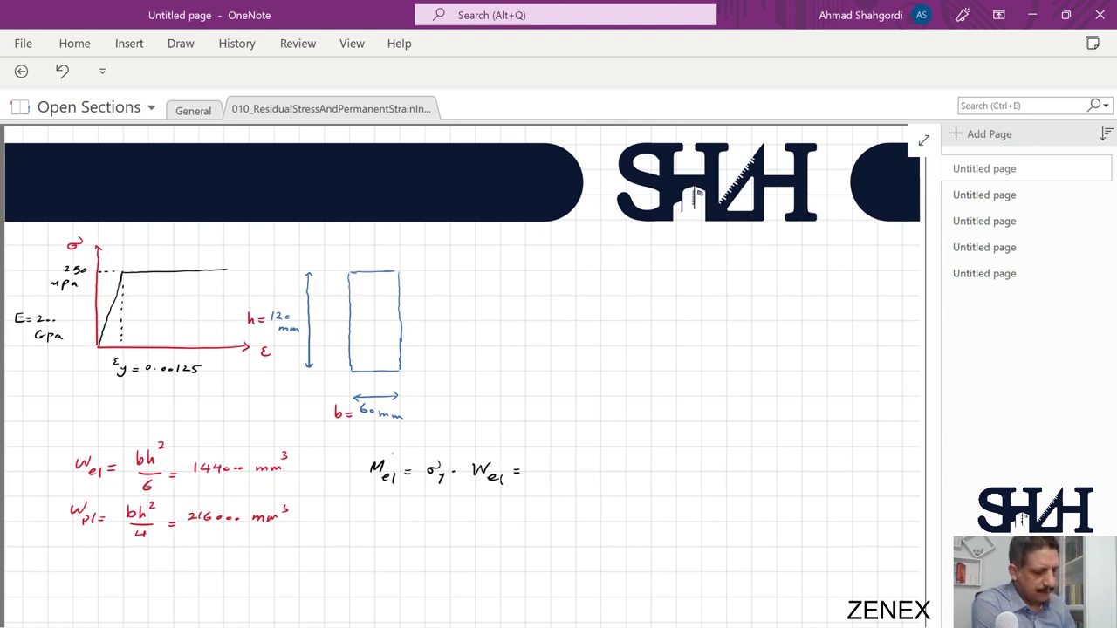
pyautogui.moveTo(535, 462)
pyautogui.mouseDown()
pyautogui.moveTo(536, 472)
pyautogui.moveTo(615, 470)
pyautogui.mouseUp()
# Write the plastic moment M_pl = σ_y · W_pl = 54 kN·m below the elastic moment.
pyautogui.moveTo(366, 525)
pyautogui.mouseDown()
pyautogui.moveTo(380, 515)
pyautogui.moveTo(392, 529)
pyautogui.mouseUp()
pyautogui.moveTo(396, 521); pyautogui.dragTo(403, 521)
pyautogui.moveTo(397, 527)
pyautogui.mouseDown()
pyautogui.moveTo(436, 515)
pyautogui.moveTo(438, 533)
pyautogui.mouseUp()
pyautogui.moveTo(450, 521)
pyautogui.mouseDown()
pyautogui.moveTo(478, 514)
pyautogui.moveTo(480, 532)
pyautogui.mouseUp()
pyautogui.moveTo(483, 522); pyautogui.dragTo(506, 519)
pyautogui.moveTo(496, 524); pyautogui.dragTo(506, 524)
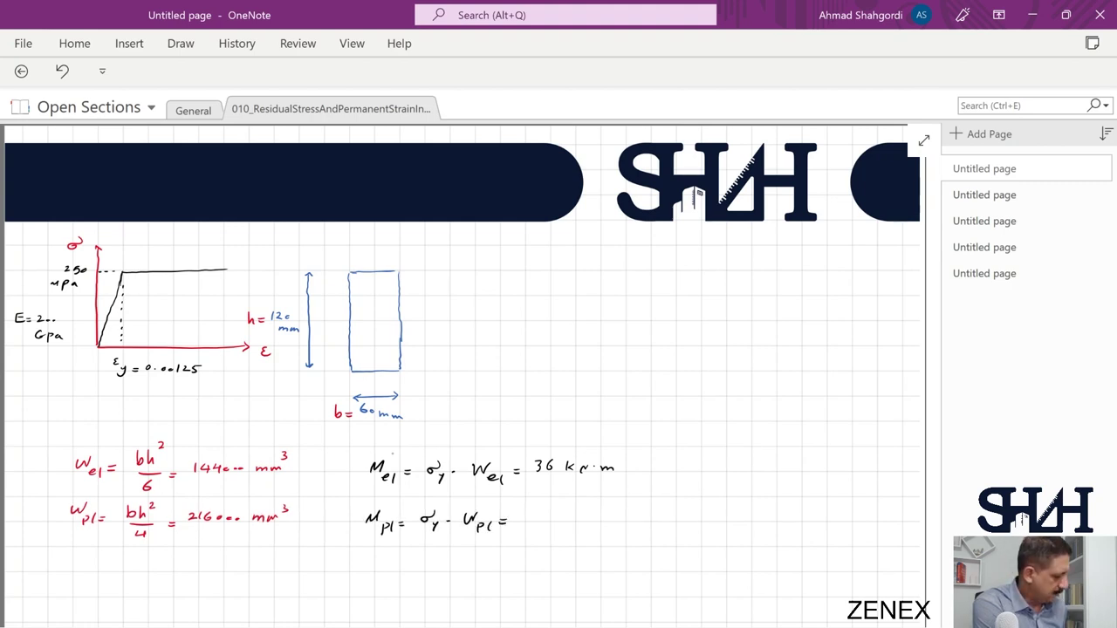
pyautogui.moveTo(530, 514); pyautogui.dragTo(524, 521)
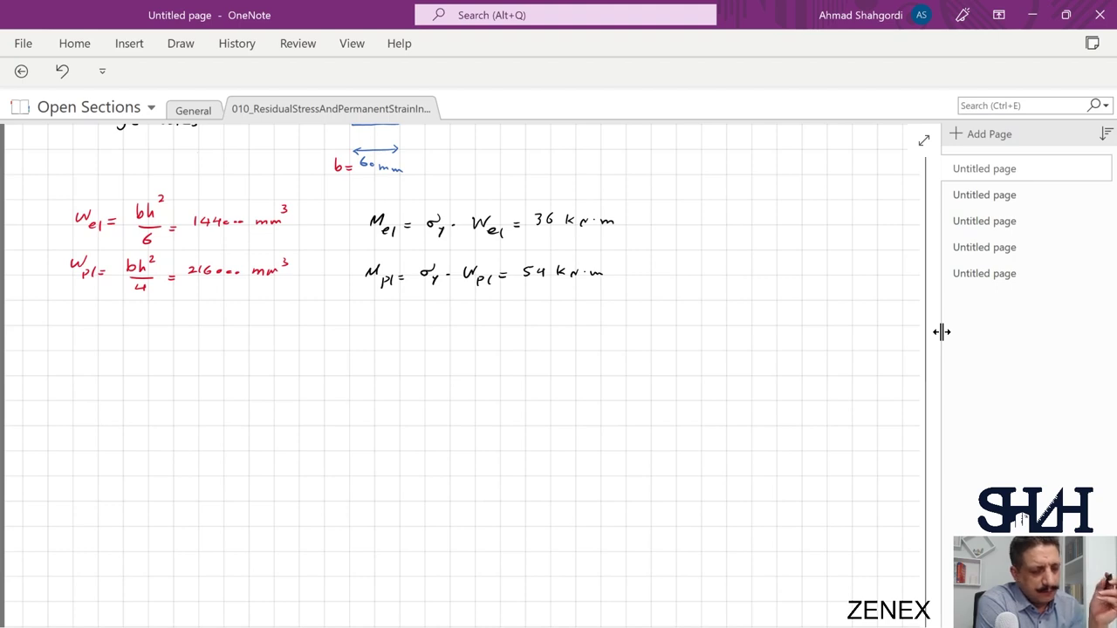
# Draw blue crossing axes beside the moment equations and label them M and ε in black.
pyautogui.click(178, 43)
pyautogui.click(234, 77)
pyautogui.moveTo(752, 250)
pyautogui.mouseDown()
pyautogui.moveTo(752, 224)
pyautogui.moveTo(750, 396)
pyautogui.mouseUp()
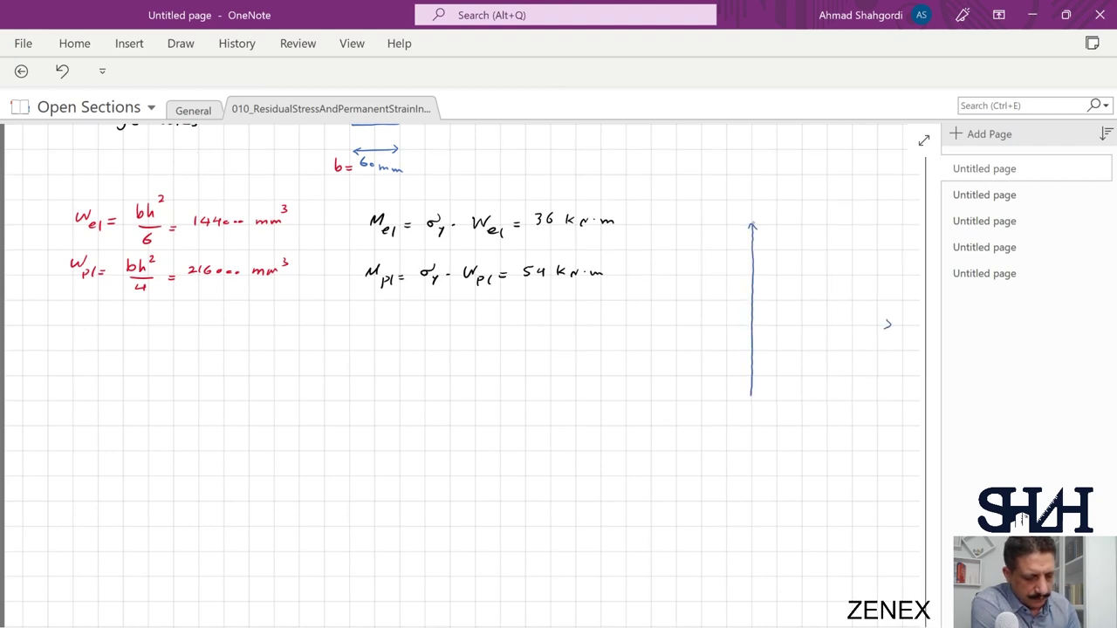
pyautogui.moveTo(890, 324); pyautogui.dragTo(632, 325)
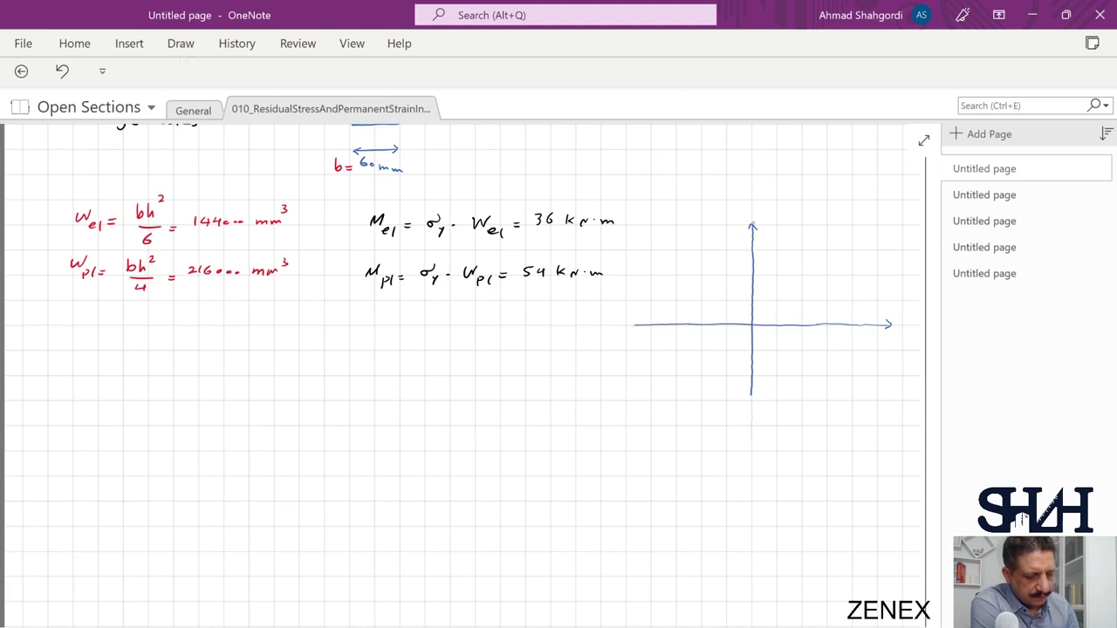
pyautogui.click(180, 42)
pyautogui.click(145, 80)
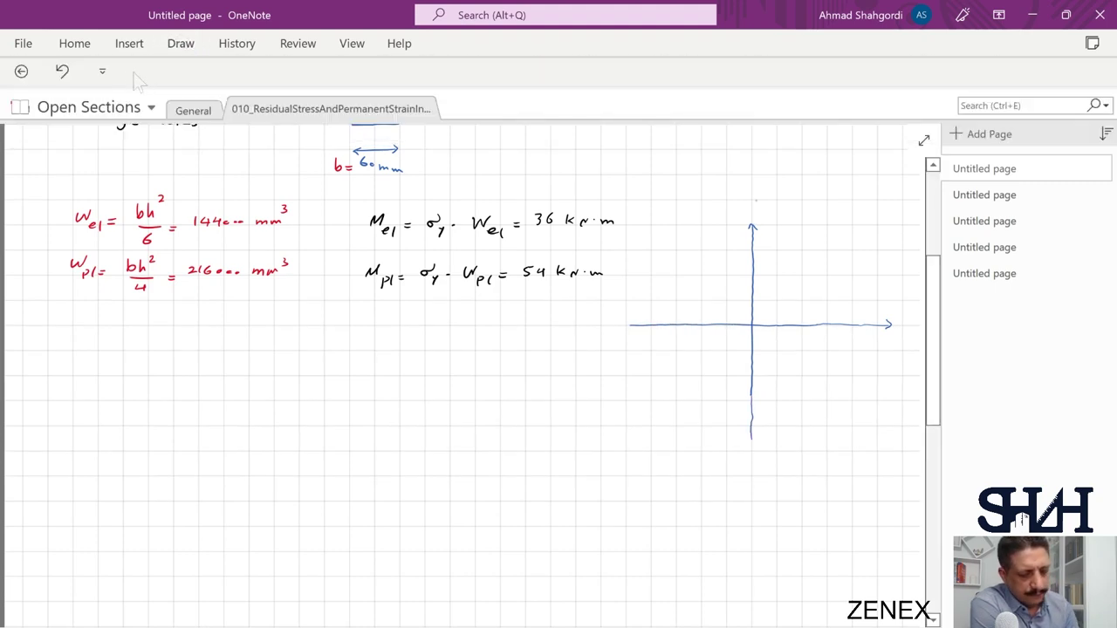
pyautogui.moveTo(742, 213); pyautogui.dragTo(752, 204)
pyautogui.moveTo(909, 321); pyautogui.dragTo(904, 330)
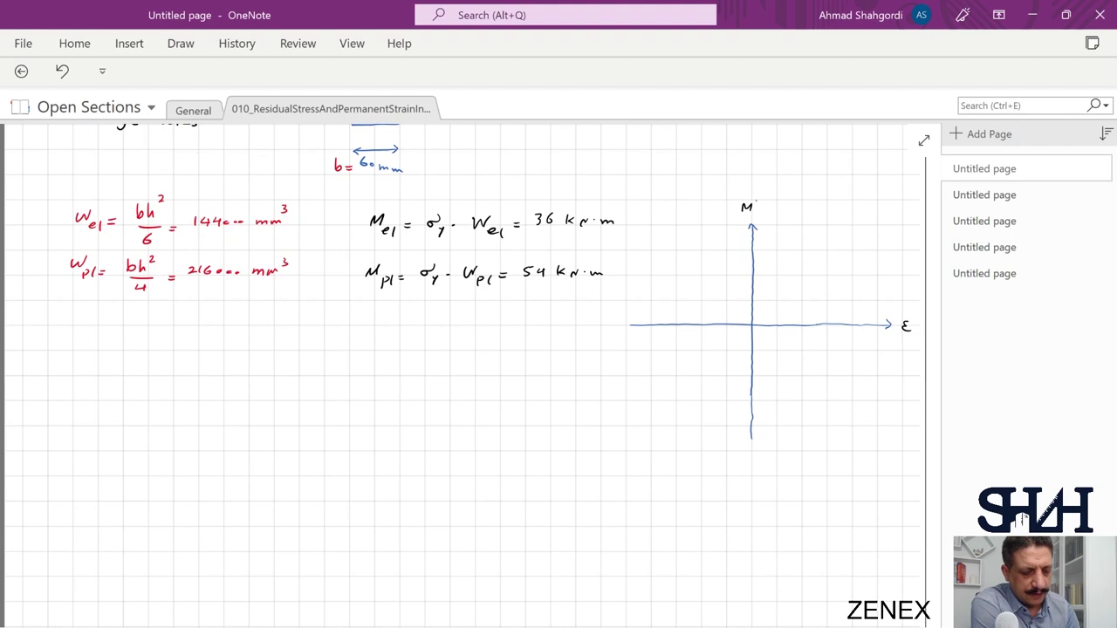
# Plot the red moment-strain curve through the origin in both directions, marking M_p and M_e with dashed lines.
pyautogui.click(178, 48)
pyautogui.click(175, 87)
pyautogui.moveTo(776, 267); pyautogui.dragTo(774, 275)
pyautogui.click(775, 271)
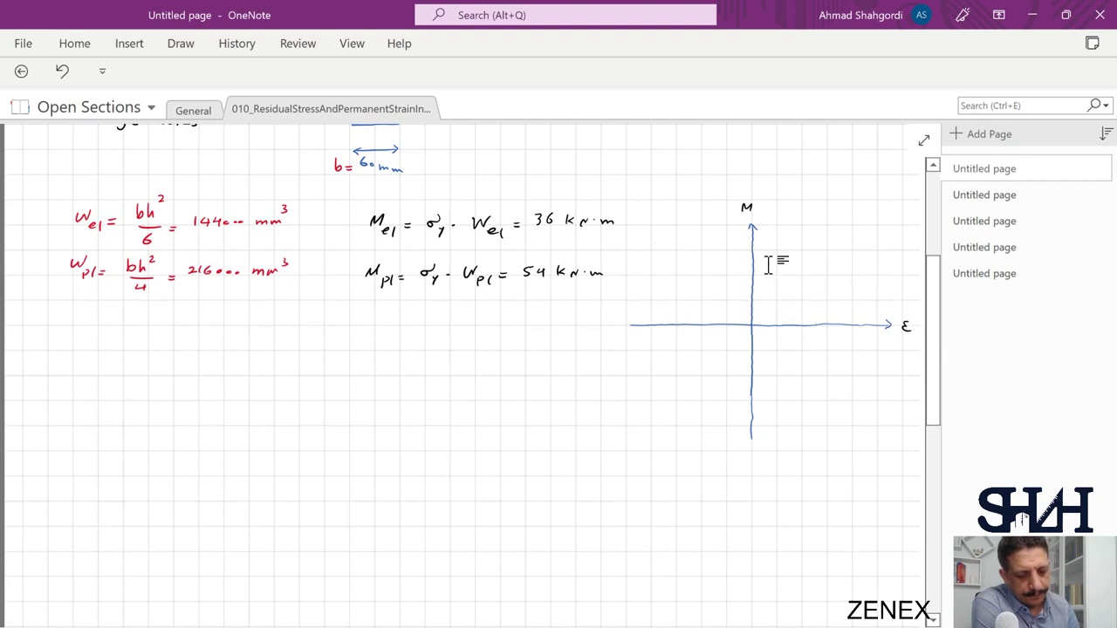
pyautogui.moveTo(752, 325)
pyautogui.mouseDown()
pyautogui.moveTo(767, 284)
pyautogui.moveTo(867, 250)
pyautogui.mouseUp()
pyautogui.moveTo(773, 248); pyautogui.dragTo(777, 248)
pyautogui.moveTo(765, 249); pyautogui.dragTo(769, 249)
pyautogui.moveTo(757, 249); pyautogui.dragTo(722, 248)
pyautogui.moveTo(727, 244)
pyautogui.mouseDown()
pyautogui.moveTo(772, 264)
pyautogui.moveTo(726, 265)
pyautogui.moveTo(735, 274)
pyautogui.mouseUp()
pyautogui.moveTo(752, 324); pyautogui.dragTo(665, 402)
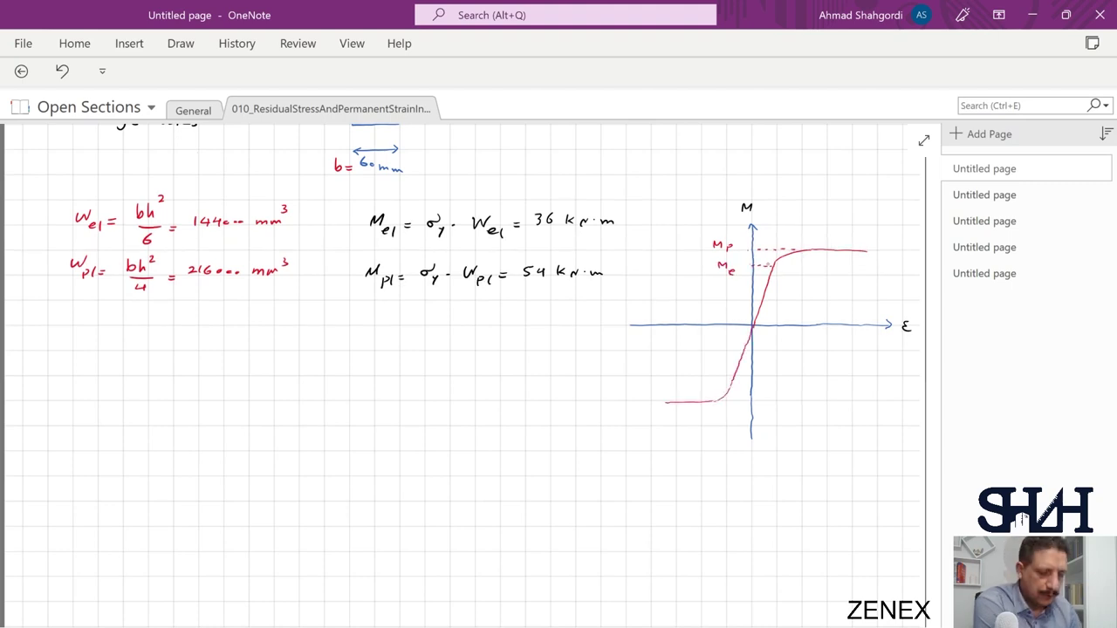
# Add a green dotted unloading curve from between M_e and M_p down to the negative plateau of the moment-strain graph.
pyautogui.click(180, 44)
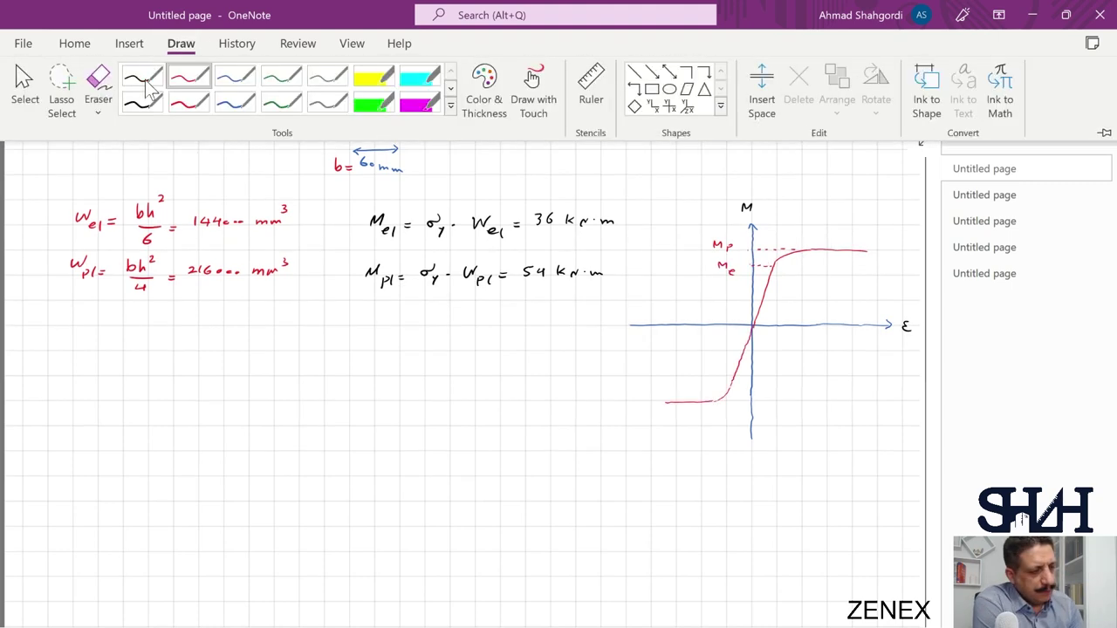
pyautogui.click(264, 75)
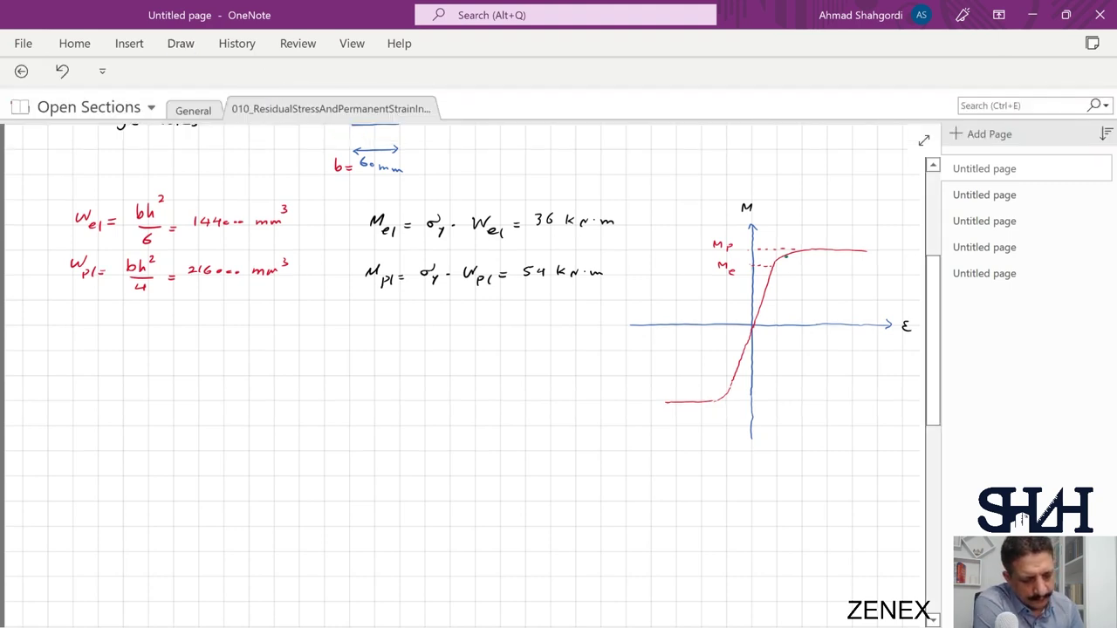
pyautogui.moveTo(785, 256)
pyautogui.mouseDown()
pyautogui.moveTo(741, 376)
pyautogui.moveTo(709, 402)
pyautogui.mouseUp()
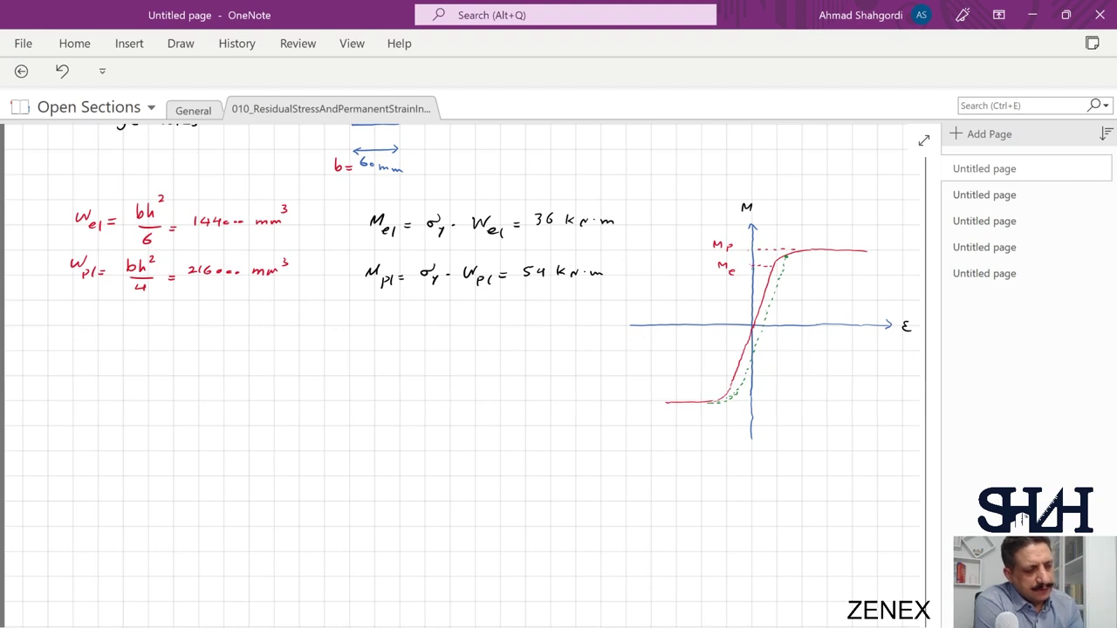
# Write the condition M_el < M = 50 kN·m < M_pl in black below the section moduli, followed by an arrow.
pyautogui.click(181, 44)
pyautogui.click(142, 80)
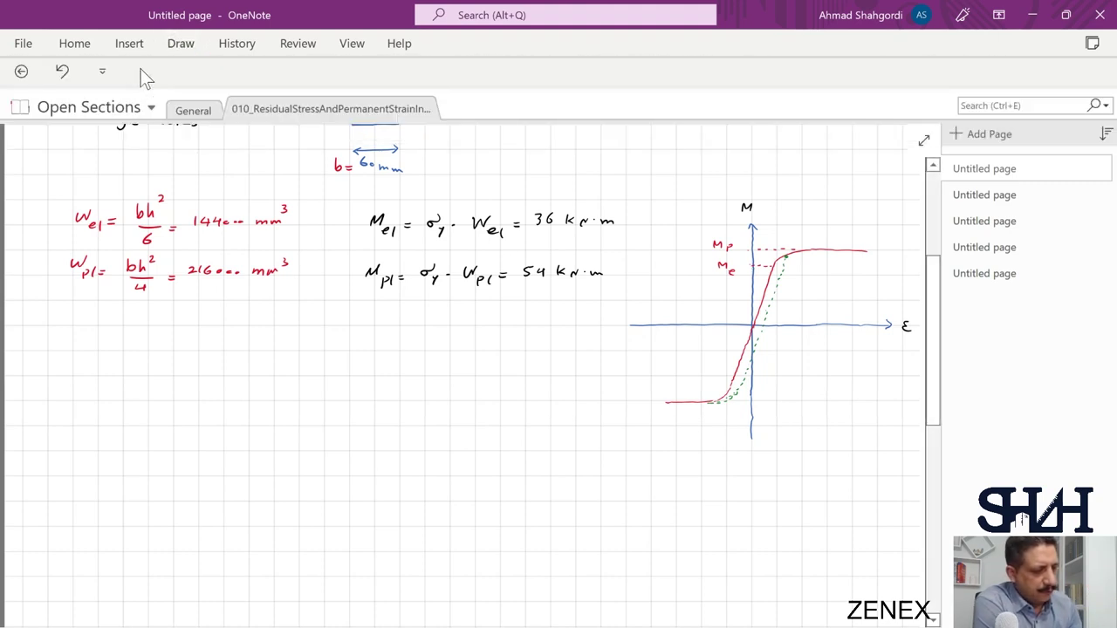
pyautogui.moveTo(78, 377); pyautogui.dragTo(105, 370)
pyautogui.moveTo(100, 375); pyautogui.dragTo(106, 375)
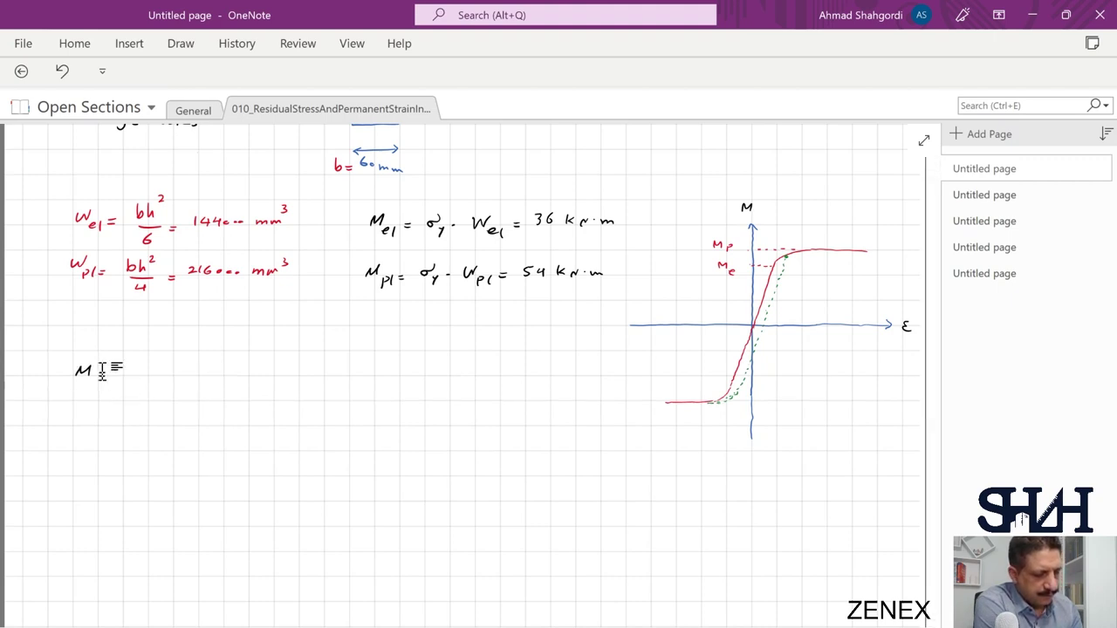
pyautogui.moveTo(117, 367)
pyautogui.mouseDown()
pyautogui.moveTo(114, 375)
pyautogui.moveTo(127, 365)
pyautogui.mouseUp()
pyautogui.moveTo(131, 369); pyautogui.dragTo(196, 377)
pyautogui.click(180, 372)
pyautogui.moveTo(61, 372)
pyautogui.mouseDown()
pyautogui.moveTo(41, 376)
pyautogui.moveTo(51, 382)
pyautogui.mouseUp()
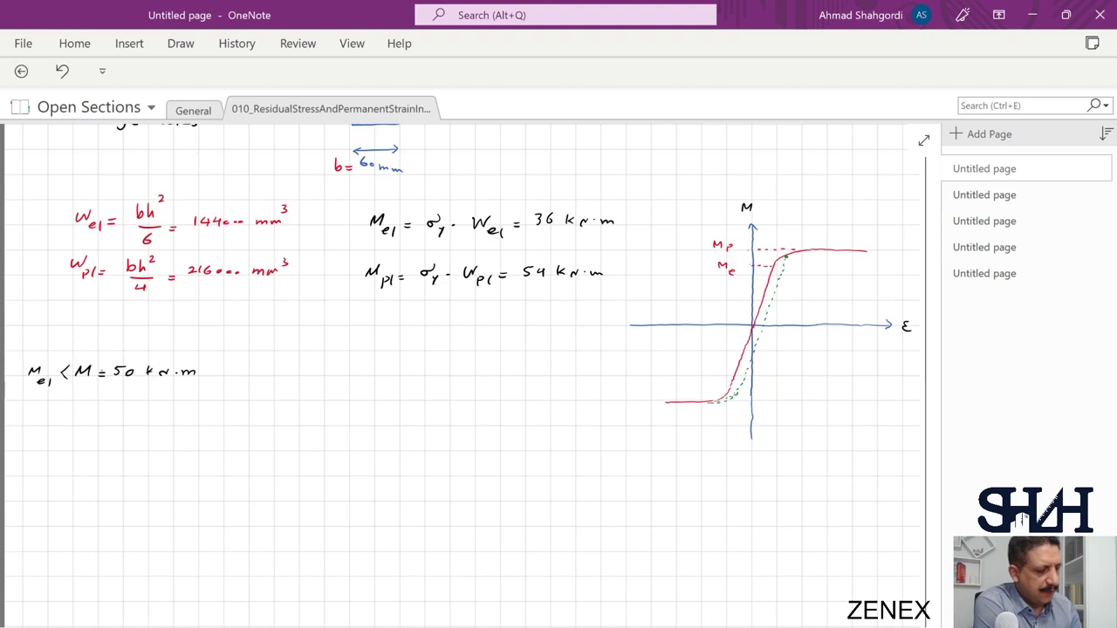
pyautogui.moveTo(229, 377); pyautogui.dragTo(291, 374)
pyautogui.moveTo(286, 370); pyautogui.dragTo(287, 379)
# Write "partially plastic" in green after the arrow of the moment condition.
pyautogui.click(181, 43)
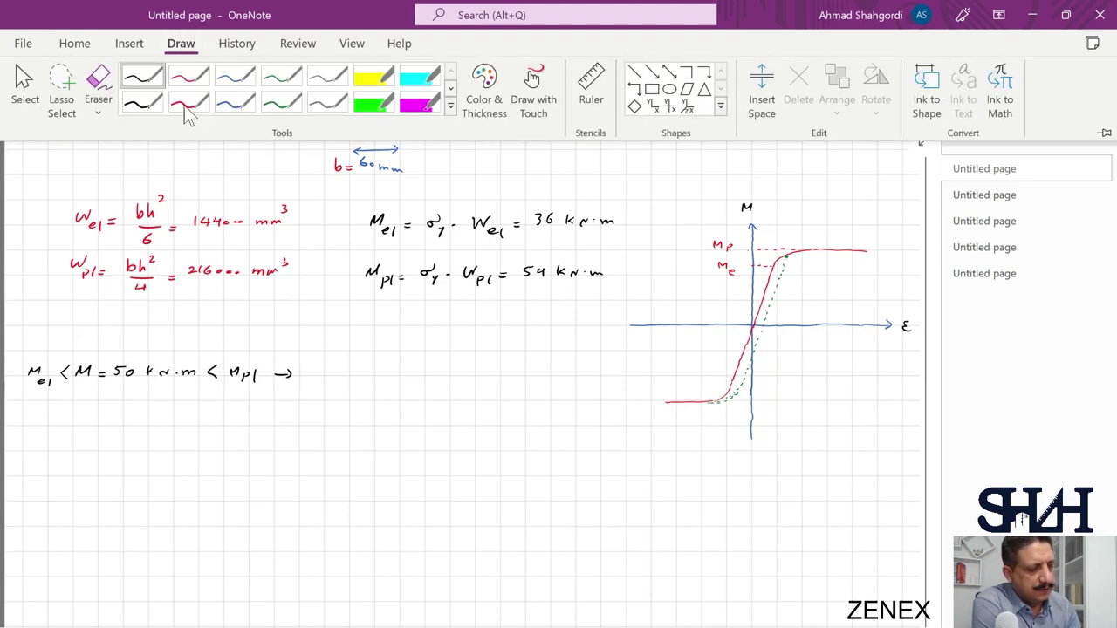
pyautogui.click(271, 73)
pyautogui.moveTo(319, 373); pyautogui.dragTo(455, 372)
pyautogui.moveTo(457, 370); pyautogui.dragTo(476, 373)
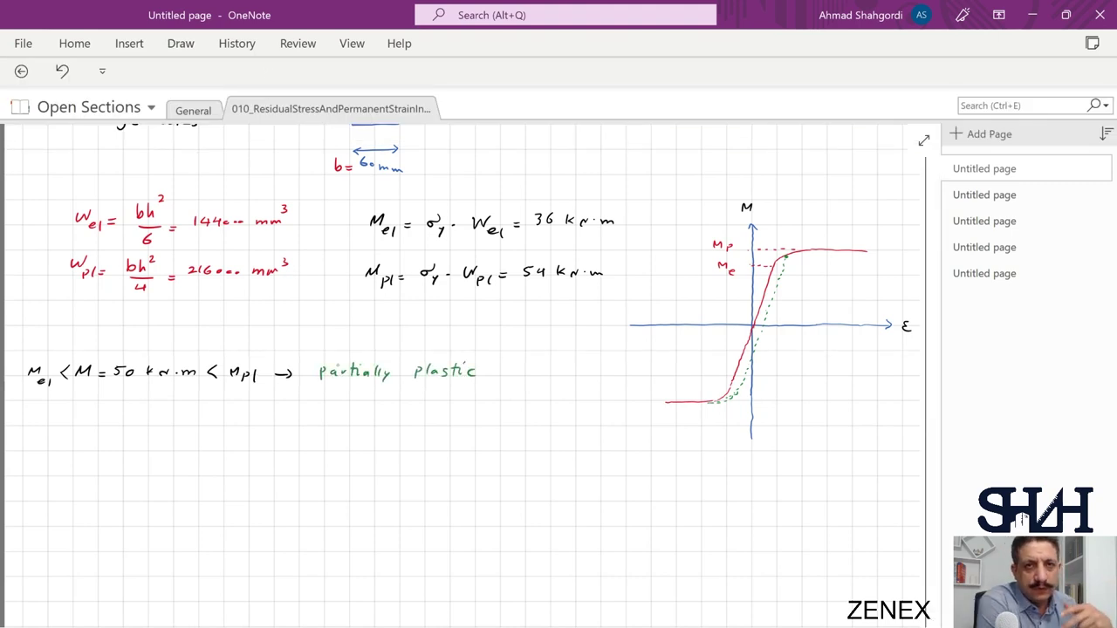
# Sketch the beam's partially plastic stress distribution in red below the moment condition, labelled σ_y = 250 MPa with elastic half-height y.
pyautogui.scroll(-3, 938, 368)
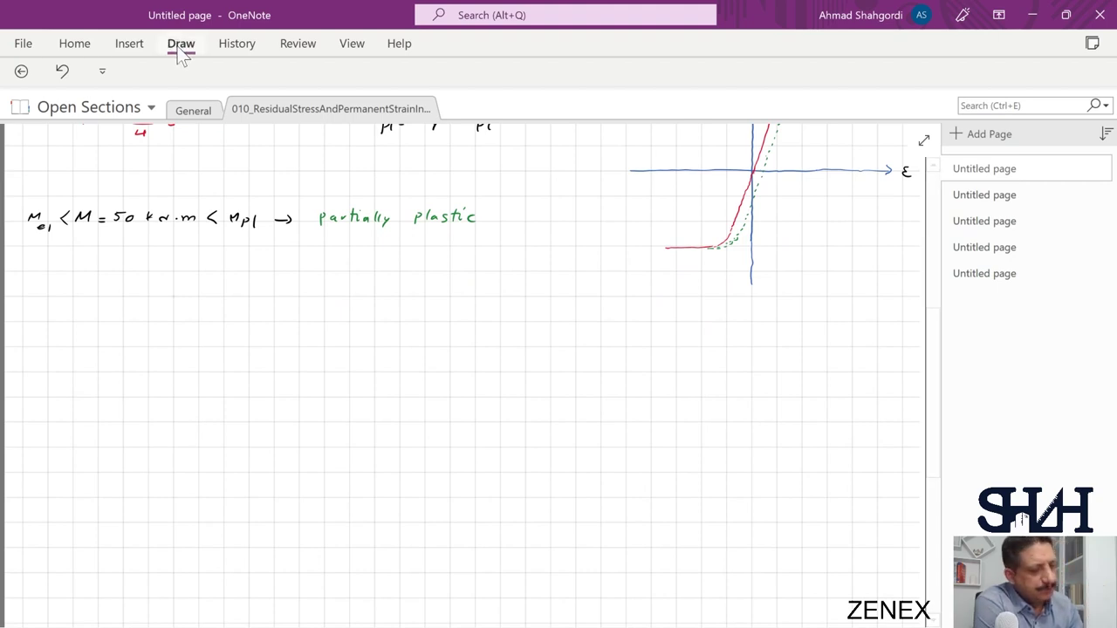
pyautogui.moveTo(213, 289); pyautogui.dragTo(228, 289)
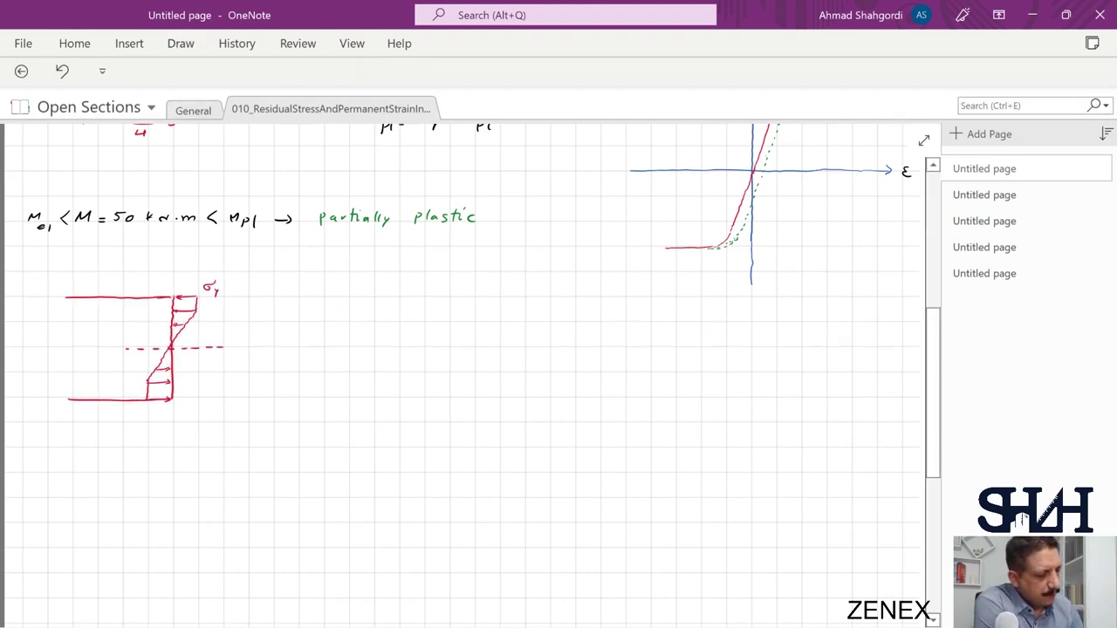
pyautogui.moveTo(222, 293); pyautogui.dragTo(260, 286)
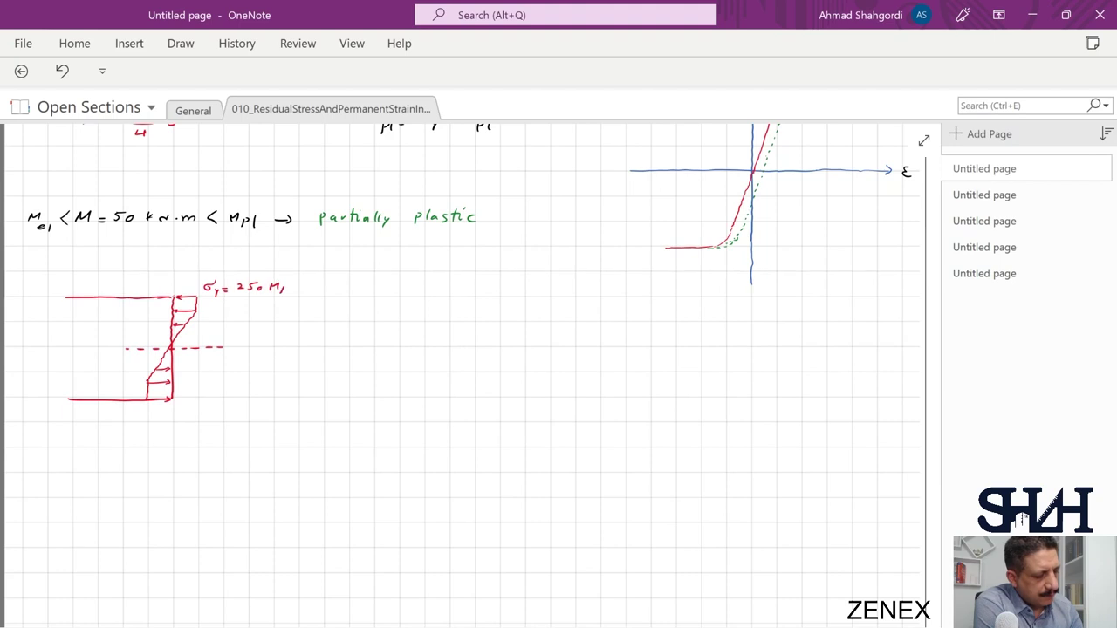
pyautogui.moveTo(154, 314)
pyautogui.mouseDown()
pyautogui.moveTo(163, 314)
pyautogui.moveTo(136, 341)
pyautogui.mouseUp()
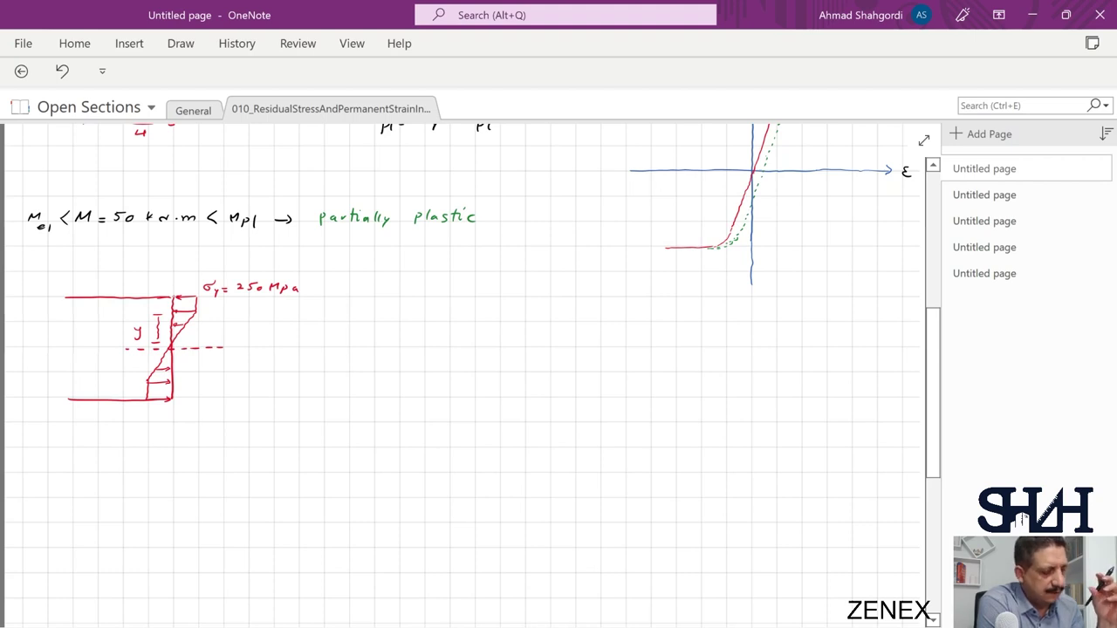
# Mark the plastic zone above the elastic half-height in the stress sketch with a red dimension labelled h/2 − y.
pyautogui.moveTo(158, 301); pyautogui.dragTo(158, 313)
pyautogui.moveTo(154, 301); pyautogui.dragTo(162, 301)
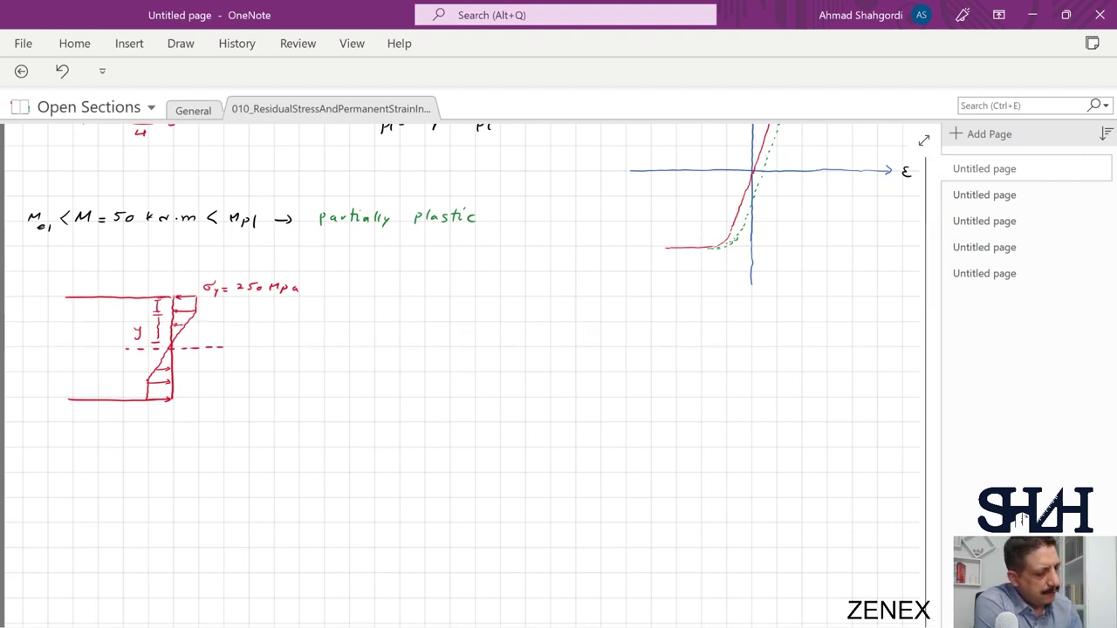
pyautogui.moveTo(82, 317); pyautogui.dragTo(91, 312)
pyautogui.moveTo(90, 319); pyautogui.dragTo(111, 319)
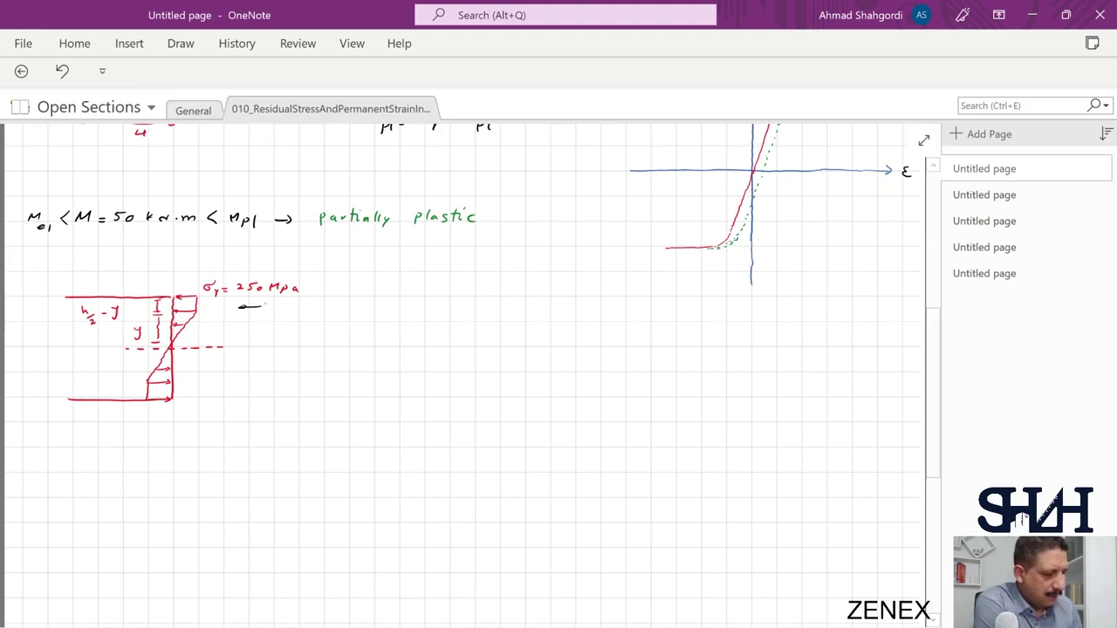
# Write F_1 = σ_y·b·(h/2 − y) in black beside the force arrow of the sketch's upper plastic zone.
pyautogui.moveTo(246, 321); pyautogui.dragTo(289, 317)
pyautogui.moveTo(298, 309)
pyautogui.mouseDown()
pyautogui.moveTo(327, 319)
pyautogui.moveTo(362, 309)
pyautogui.mouseUp()
pyautogui.moveTo(373, 299)
pyautogui.mouseDown()
pyautogui.moveTo(372, 317)
pyautogui.moveTo(395, 310)
pyautogui.mouseUp()
pyautogui.moveTo(388, 313); pyautogui.dragTo(430, 316)
pyautogui.moveTo(441, 295); pyautogui.dragTo(443, 316)
# Add a second black force arrow for the upper elastic zone and write F_2 = (σ_y/2)·b·y beside it.
pyautogui.moveTo(284, 329); pyautogui.dragTo(283, 336)
pyautogui.moveTo(284, 340); pyautogui.dragTo(302, 340)
pyautogui.moveTo(295, 344); pyautogui.dragTo(340, 347)
pyautogui.moveTo(328, 352)
pyautogui.mouseDown()
pyautogui.moveTo(335, 358)
pyautogui.moveTo(349, 344)
pyautogui.mouseUp()
pyautogui.moveTo(358, 335); pyautogui.dragTo(365, 348)
pyautogui.moveTo(377, 344); pyautogui.dragTo(388, 345)
pyautogui.moveTo(391, 338); pyautogui.dragTo(387, 352)
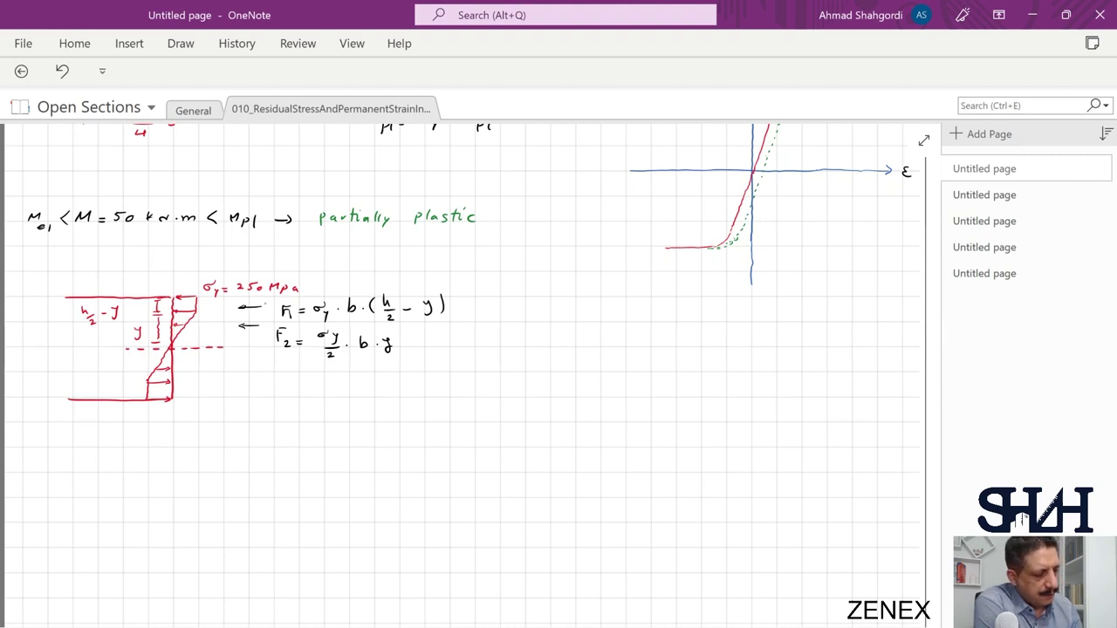
# Draw a curved black moment arrow around the neutral axis of the stress sketch and label it M.
pyautogui.moveTo(210, 335); pyautogui.dragTo(218, 352)
pyautogui.moveTo(207, 339); pyautogui.dragTo(213, 333)
pyautogui.moveTo(235, 369); pyautogui.dragTo(249, 369)
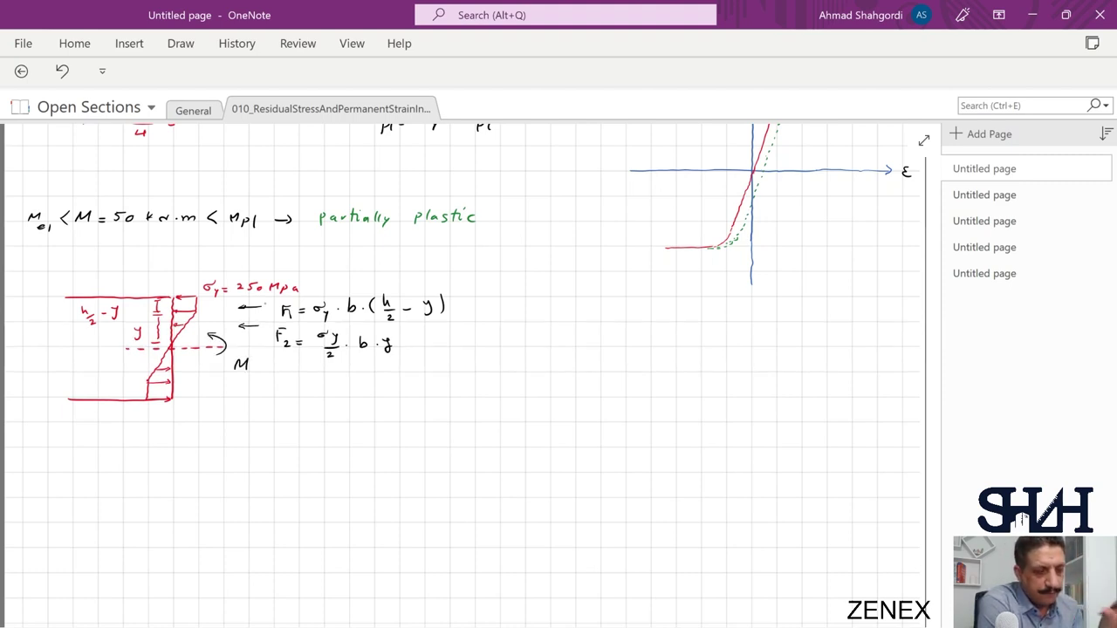
# Write the lever arm y_1 = y + (h/2 − y)/2 = (h/2 + y)/2 after the F_1 formula.
pyautogui.click(482, 303)
pyautogui.moveTo(463, 304); pyautogui.dragTo(483, 319)
pyautogui.moveTo(491, 313); pyautogui.dragTo(503, 307)
pyautogui.moveTo(498, 310); pyautogui.dragTo(527, 317)
pyautogui.moveTo(545, 309); pyautogui.dragTo(555, 309)
pyautogui.moveTo(549, 303)
pyautogui.mouseDown()
pyautogui.moveTo(550, 314)
pyautogui.moveTo(579, 311)
pyautogui.mouseUp()
pyautogui.moveTo(585, 305); pyautogui.dragTo(604, 315)
pyautogui.moveTo(573, 320); pyautogui.dragTo(622, 309)
pyautogui.moveTo(614, 312); pyautogui.dragTo(649, 305)
pyautogui.moveTo(655, 302); pyautogui.dragTo(691, 306)
pyautogui.moveTo(646, 313)
pyautogui.mouseDown()
pyautogui.moveTo(695, 312)
pyautogui.moveTo(669, 326)
pyautogui.mouseUp()
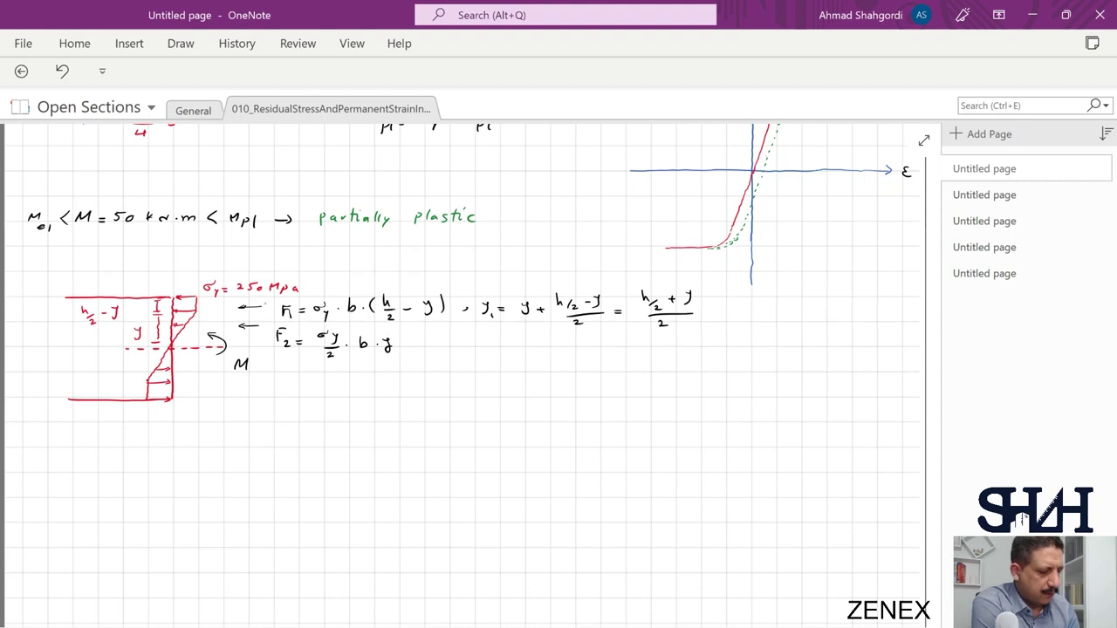
# Write the lever arm y_2 = (2/3)y after the F_2 formula.
pyautogui.moveTo(455, 353); pyautogui.dragTo(501, 368)
pyautogui.moveTo(510, 361); pyautogui.dragTo(514, 357)
pyautogui.moveTo(506, 363); pyautogui.dragTo(557, 366)
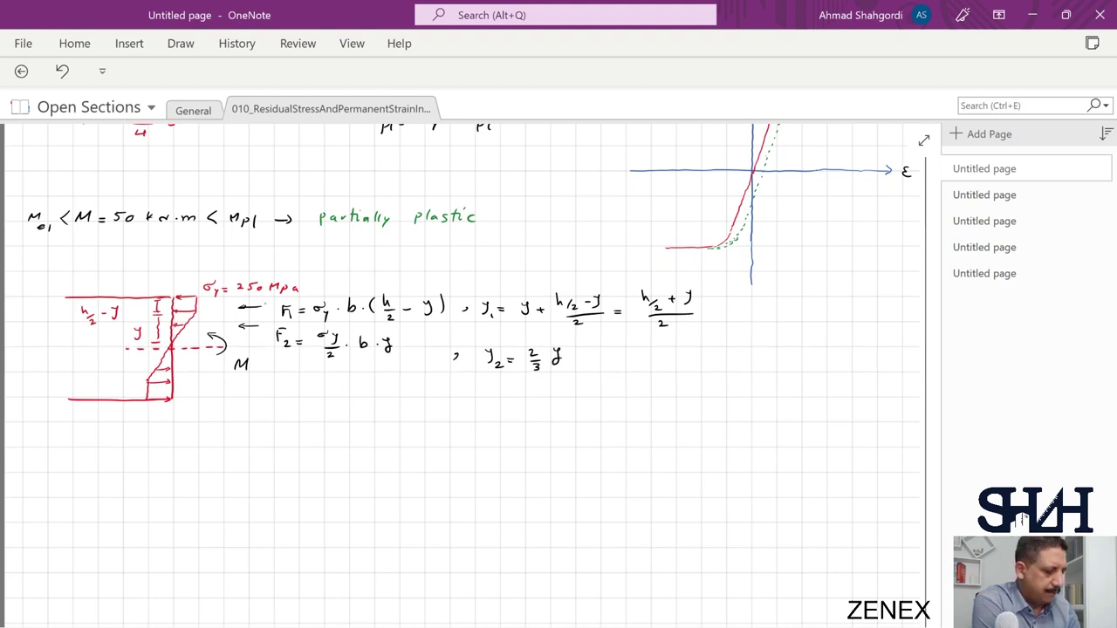
# Write the moment equilibrium M = Σ F_i·y_i in black below the stress sketch.
pyautogui.moveTo(73, 471); pyautogui.dragTo(88, 457)
pyautogui.moveTo(96, 469); pyautogui.dragTo(158, 463)
pyautogui.moveTo(160, 469); pyautogui.dragTo(193, 474)
pyautogui.click(172, 469)
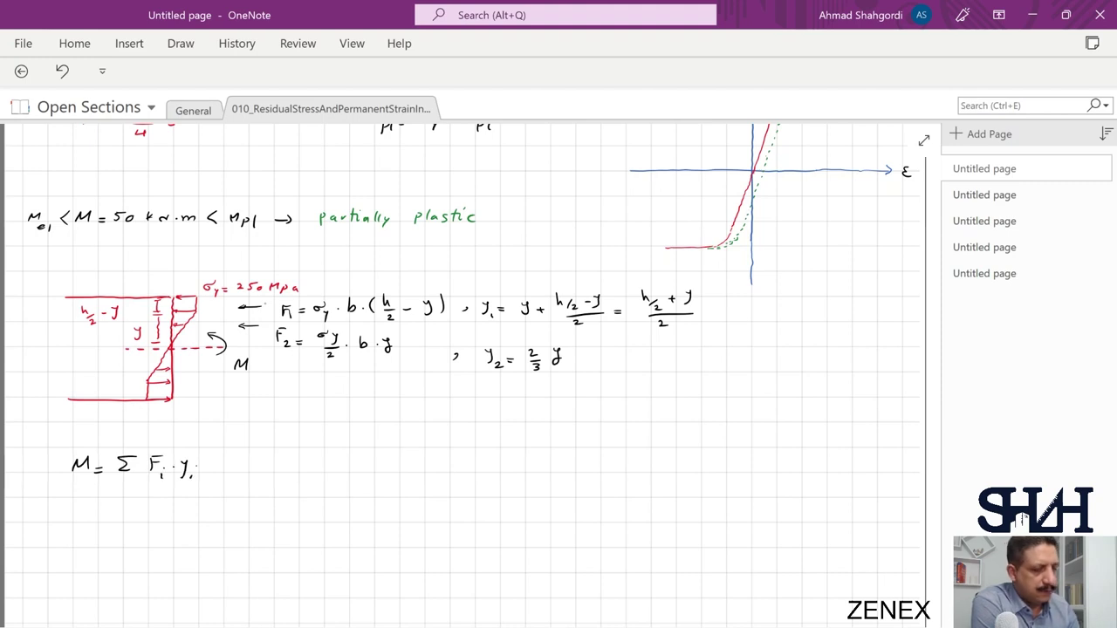
# Add black arrows labelled F_2 and F_1 to the elastic and plastic zones in the lower half of the stress sketch.
pyautogui.moveTo(114, 369); pyautogui.dragTo(128, 374)
pyautogui.moveTo(85, 371); pyautogui.dragTo(93, 365)
pyautogui.moveTo(94, 368)
pyautogui.mouseDown()
pyautogui.moveTo(131, 389)
pyautogui.moveTo(94, 383)
pyautogui.mouseUp()
pyautogui.moveTo(84, 390); pyautogui.dragTo(94, 395)
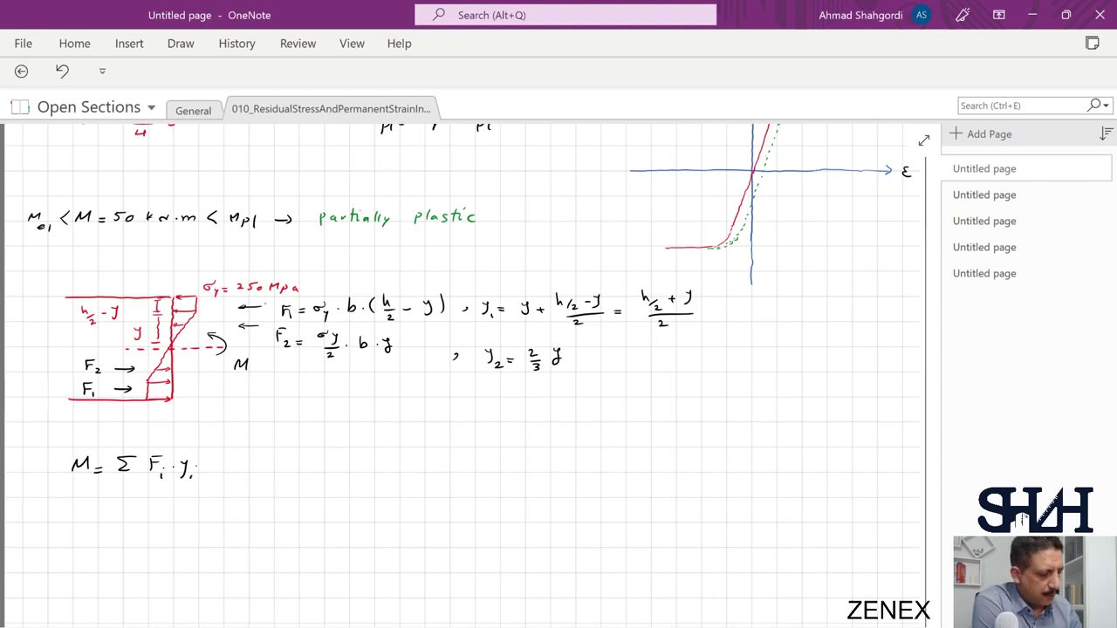
# Continue the moment equation in blue with = 2[F_1 y_1 + F_2 y_2] followed by an implication arrow.
pyautogui.click(176, 47)
pyautogui.click(229, 81)
pyautogui.moveTo(211, 468); pyautogui.dragTo(221, 467)
pyautogui.moveTo(211, 472)
pyautogui.mouseDown()
pyautogui.moveTo(245, 471)
pyautogui.moveTo(264, 491)
pyautogui.moveTo(287, 467)
pyautogui.moveTo(319, 477)
pyautogui.mouseUp()
pyautogui.moveTo(329, 473); pyautogui.dragTo(335, 477)
pyautogui.moveTo(352, 476)
pyautogui.mouseDown()
pyautogui.moveTo(360, 460)
pyautogui.moveTo(393, 481)
pyautogui.mouseUp()
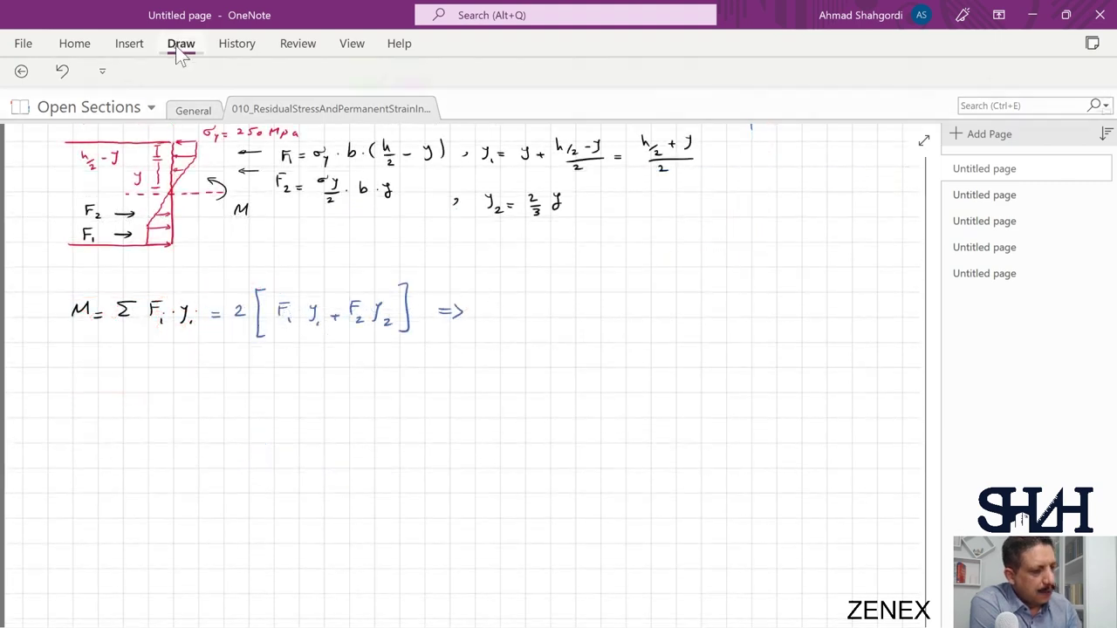
# Write 50 kN·m = 2[σ_y·b·(h/2 − y)·((h/2 + y)/2) + in red below the moment equation.
pyautogui.click(175, 45)
pyautogui.click(187, 82)
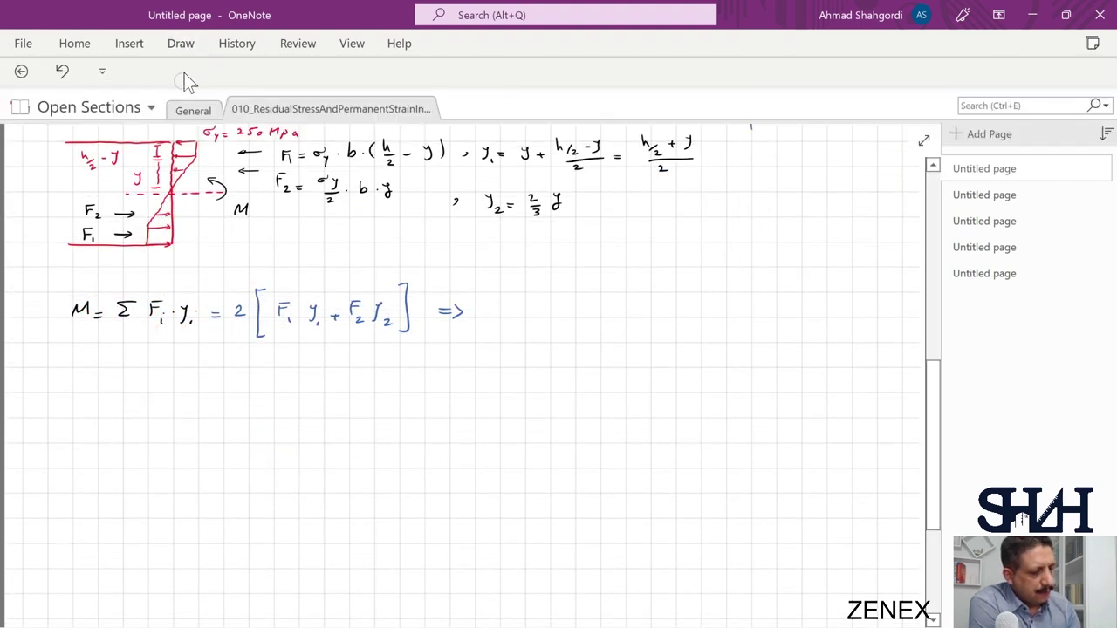
pyautogui.moveTo(89, 379); pyautogui.dragTo(81, 392)
pyautogui.moveTo(96, 386); pyautogui.dragTo(110, 393)
pyautogui.moveTo(118, 383)
pyautogui.mouseDown()
pyautogui.moveTo(117, 393)
pyautogui.moveTo(177, 392)
pyautogui.mouseUp()
pyautogui.moveTo(170, 397); pyautogui.dragTo(177, 395)
pyautogui.moveTo(193, 386); pyautogui.dragTo(201, 393)
pyautogui.moveTo(220, 371)
pyautogui.mouseDown()
pyautogui.moveTo(215, 415)
pyautogui.moveTo(233, 388)
pyautogui.moveTo(247, 406)
pyautogui.moveTo(277, 395)
pyautogui.mouseUp()
pyautogui.moveTo(286, 393); pyautogui.dragTo(294, 398)
pyautogui.moveTo(311, 375); pyautogui.dragTo(322, 395)
pyautogui.moveTo(314, 399); pyautogui.dragTo(392, 401)
pyautogui.moveTo(406, 378); pyautogui.dragTo(426, 397)
pyautogui.moveTo(418, 400); pyautogui.dragTo(439, 394)
pyautogui.moveTo(434, 389)
pyautogui.mouseDown()
pyautogui.moveTo(434, 398)
pyautogui.moveTo(410, 397)
pyautogui.mouseUp()
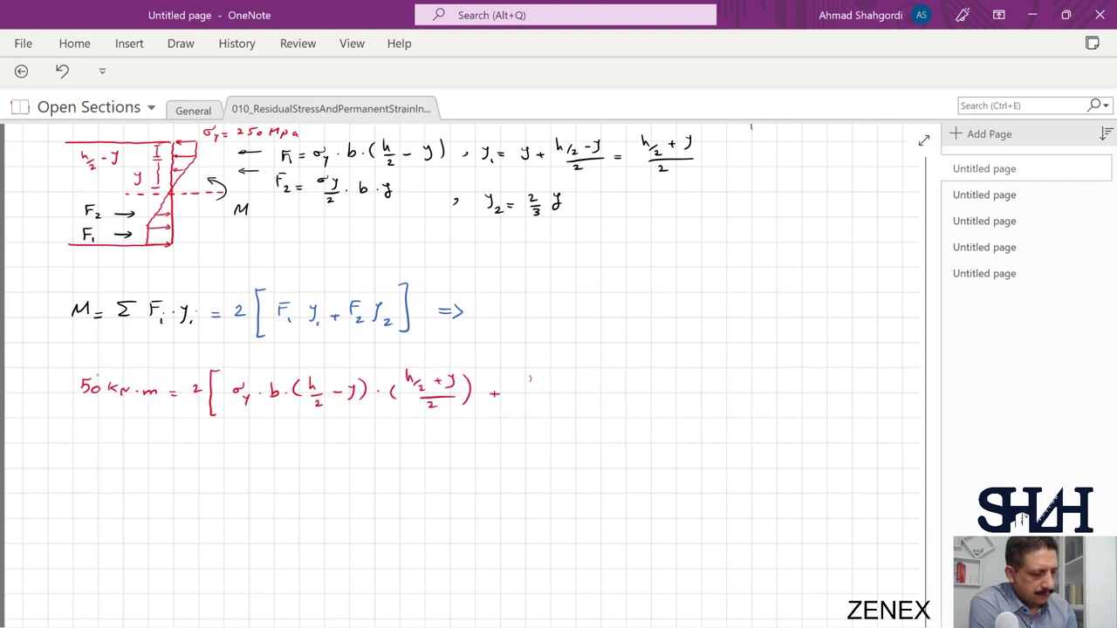
# Complete the red moment equation with the term (σ_y/2)·b·y·(2/3)y and the closing bracket.
pyautogui.moveTo(530, 378); pyautogui.dragTo(535, 394)
pyautogui.moveTo(518, 398); pyautogui.dragTo(542, 397)
pyautogui.click(554, 394)
pyautogui.moveTo(527, 402); pyautogui.dragTo(625, 397)
pyautogui.moveTo(615, 400); pyautogui.dragTo(660, 415)
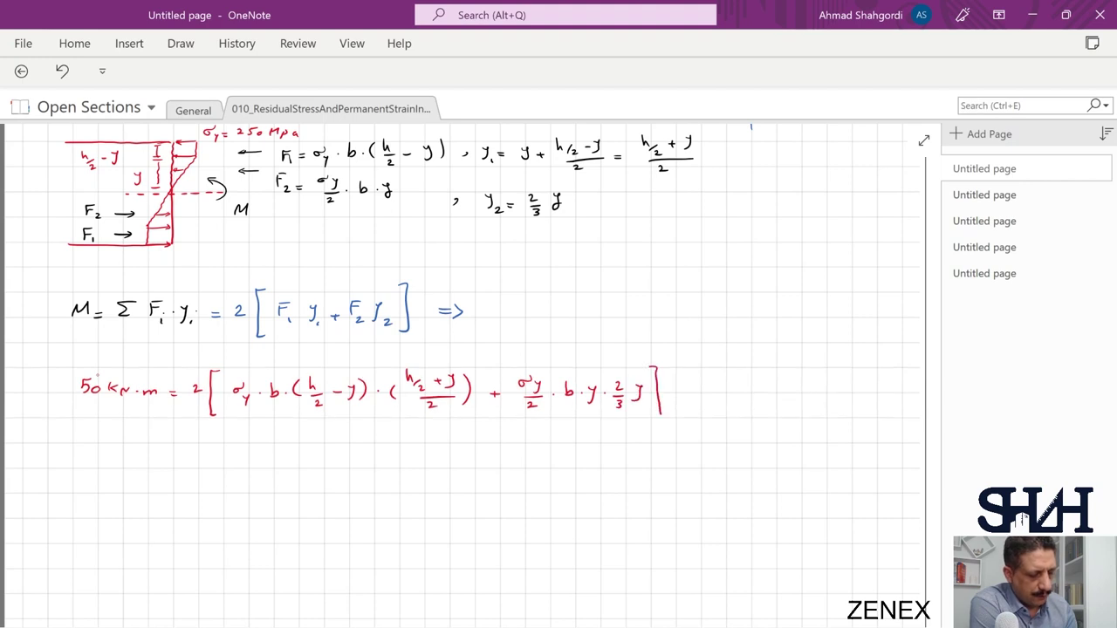
# Annotate the red equation in blue with arrows giving σ_y as 250 MPa, b as 60 mm and h as 120 mm.
pyautogui.click(180, 43)
pyautogui.click(225, 72)
pyautogui.moveTo(246, 415); pyautogui.dragTo(246, 452)
pyautogui.moveTo(249, 445); pyautogui.dragTo(284, 469)
pyautogui.moveTo(282, 405); pyautogui.dragTo(346, 469)
pyautogui.moveTo(348, 464); pyautogui.dragTo(357, 466)
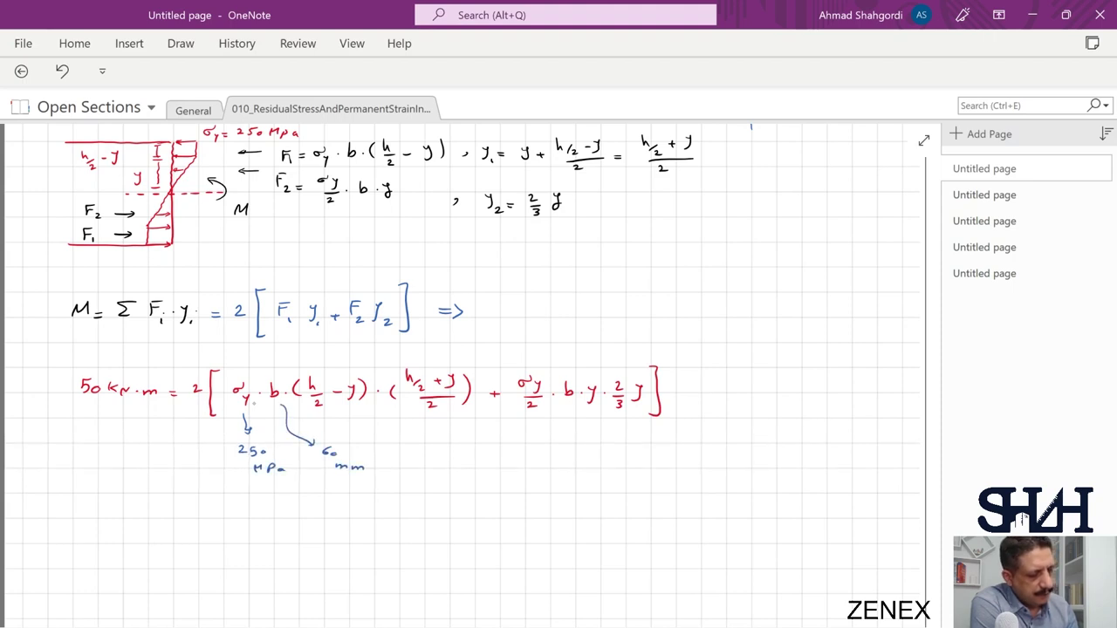
pyautogui.moveTo(397, 389)
pyautogui.mouseDown()
pyautogui.moveTo(410, 452)
pyautogui.moveTo(440, 463)
pyautogui.mouseUp()
# Write the solution → y = 28.3 mm in blue below the annotated equation.
pyautogui.moveTo(129, 531); pyautogui.dragTo(145, 531)
pyautogui.moveTo(154, 524); pyautogui.dragTo(159, 538)
pyautogui.moveTo(175, 529); pyautogui.dragTo(181, 529)
pyautogui.moveTo(175, 533); pyautogui.dragTo(181, 533)
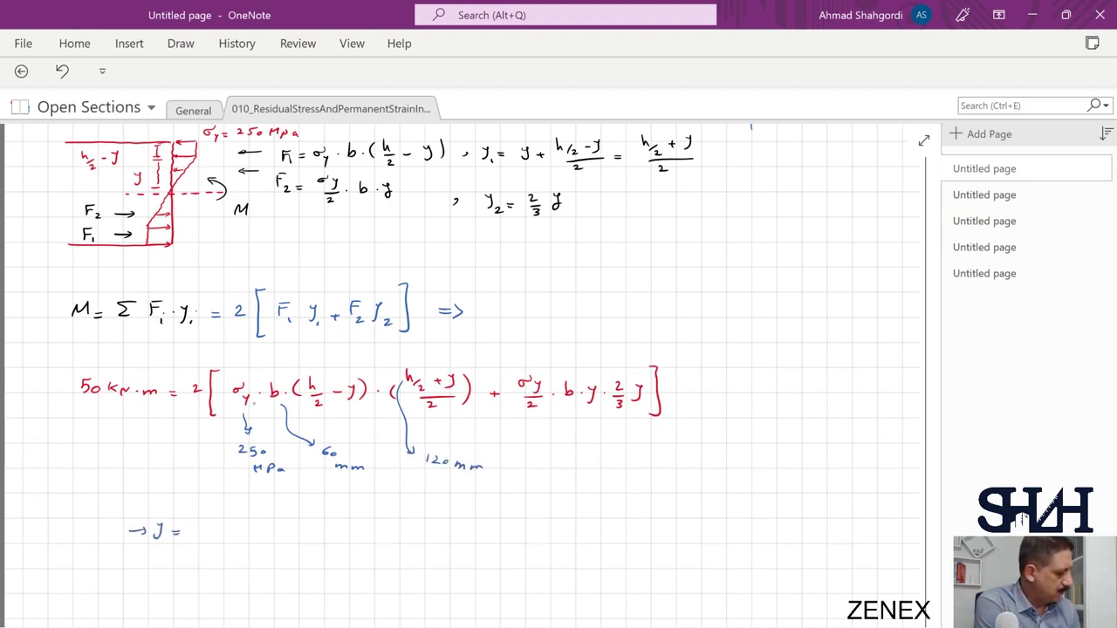
pyautogui.moveTo(200, 527); pyautogui.dragTo(208, 533)
pyautogui.moveTo(215, 526)
pyautogui.mouseDown()
pyautogui.moveTo(211, 535)
pyautogui.moveTo(279, 534)
pyautogui.mouseUp()
pyautogui.scroll(-3, 941, 453)
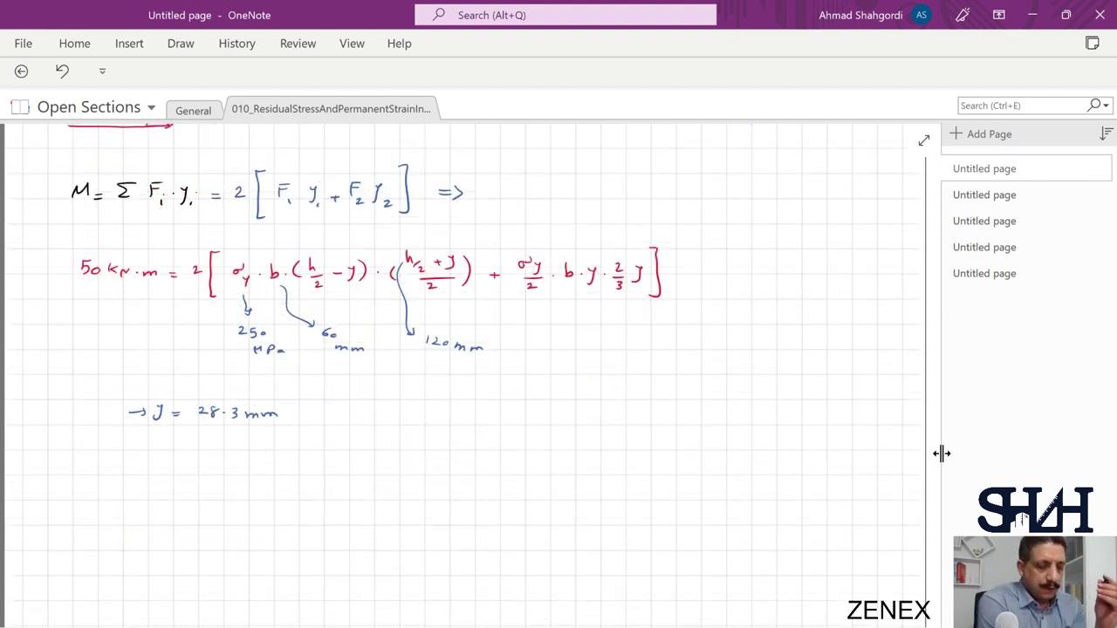